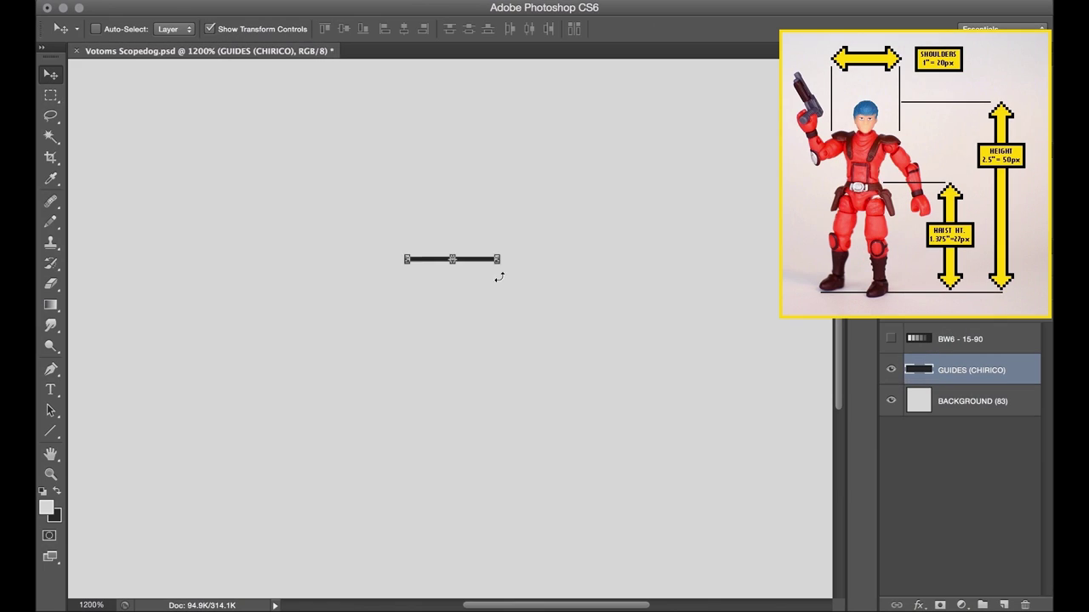
Duplicate the horizontal guide line at waist and foot height and merge the copies into the GUIDES (CHIRICO) layer
key(ctrl+j)
key(shift+Down)
key(ctrl+j)
key(shift+Down)
key(b)
key(x)
key(ctrl+e)
key(ctrl+e)
Pencil the figure's vertical centre line and a shoulder line below the top guide, and trim both ends of the waist line
drag(452, 489, 451, 263)
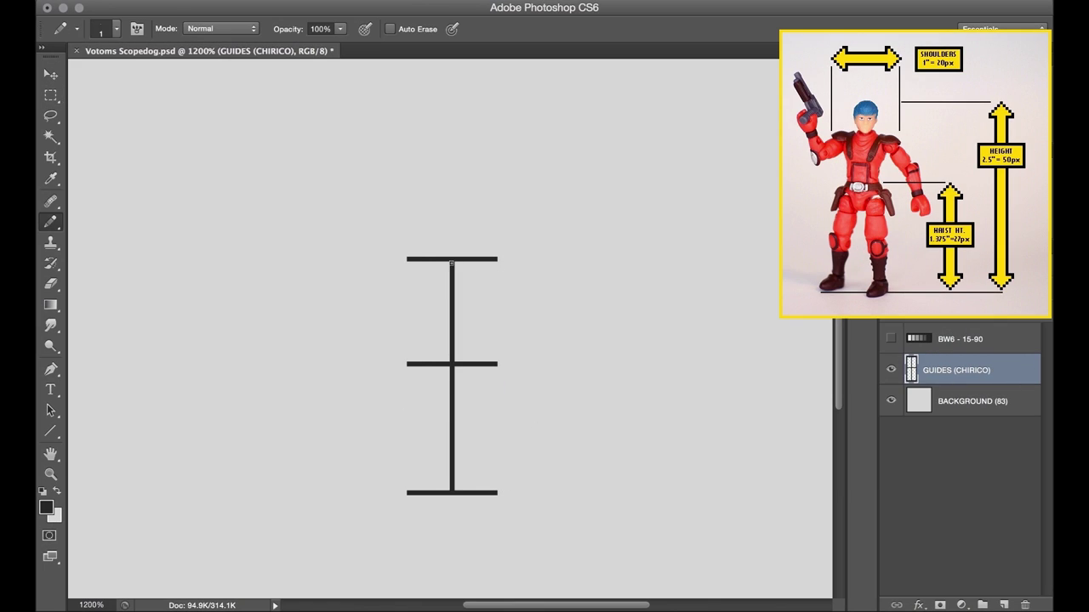
drag(409, 293, 496, 293)
key(m)
key(e)
drag(475, 365, 500, 366)
drag(428, 365, 408, 365)
Paint a solid dark head above the shoulder line and trim its sides to a narrower shape
key(b)
click(451, 278)
key(e)
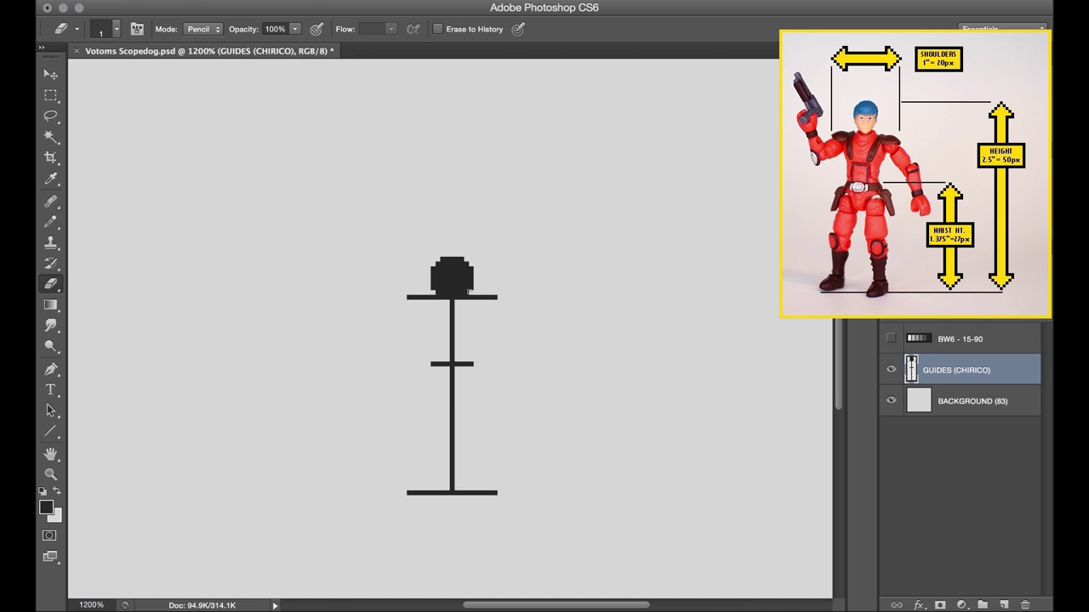
drag(472, 268, 472, 292)
Fill a narrow dark rectangle between the crotch and the foot line on a new layer as a leg spacing guide
key(ctrl+shift+alt+n)
key(m)
drag(441, 494, 464, 401)
key(alt+BackSpace)
Pencil the belt and pelvis outline on a new layer and delete the layer holding the leg spacing block
key(b)
key(ctrl+shift+n)
key(Return)
drag(428, 364, 429, 392)
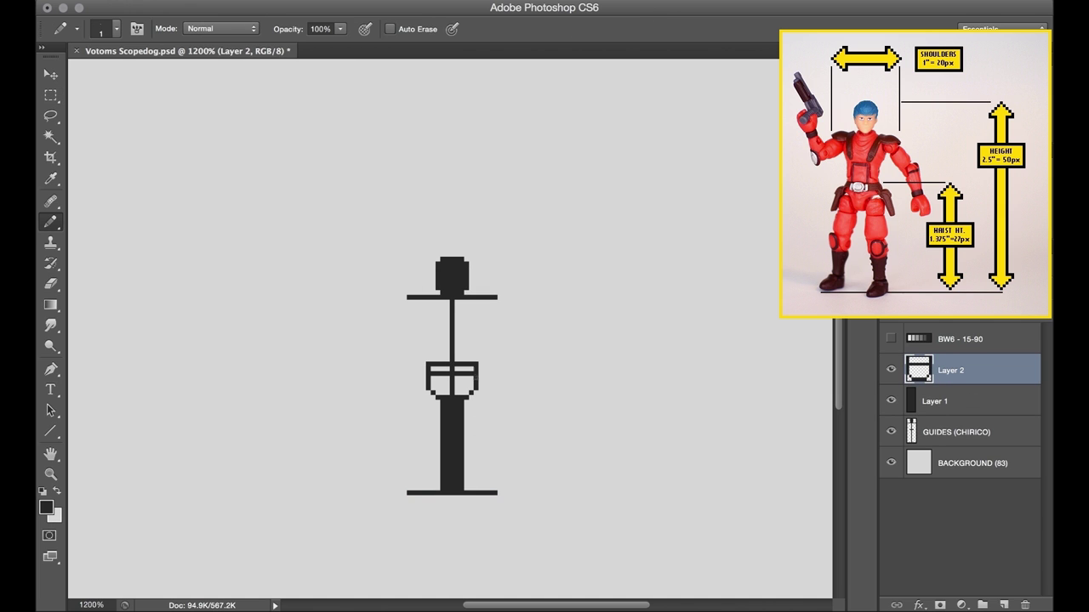
key(e)
click(952, 400)
key(Delete)
Draw one slanted leg line on a new layer, then duplicate it and mirror the copy to the other side
click(952, 375)
key(ctrl+shift+alt+n)
key(v)
key(ctrl+t)
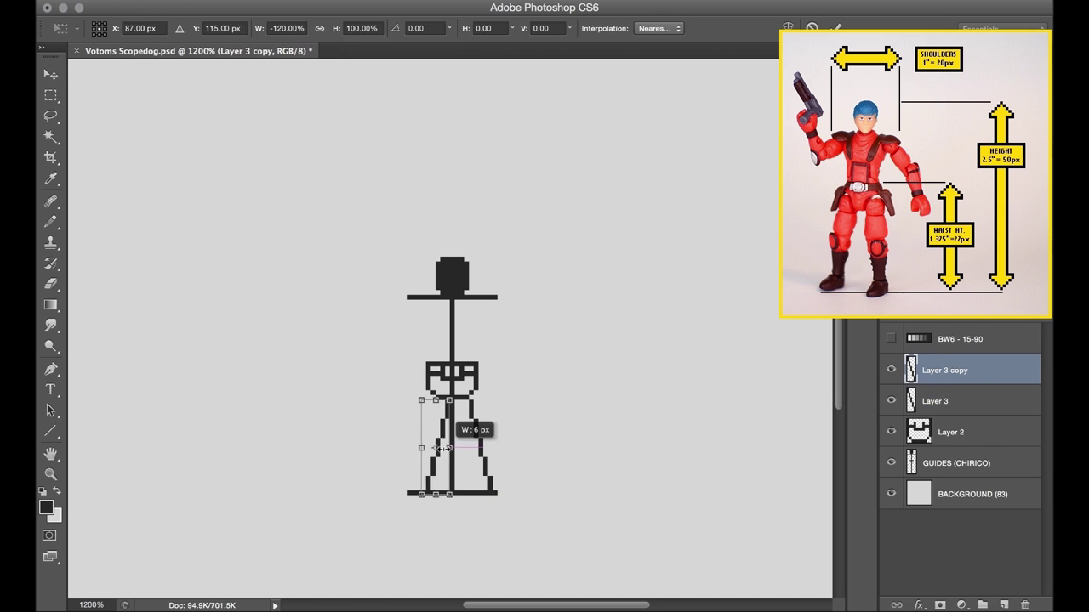
key(Return)
Draw a foot at the end of one leg on a new layer and mirror a duplicate onto the other leg
key(ctrl+shift+alt+n)
key(b)
drag(496, 493, 525, 493)
key(ctrl+j)
key(ctrl+t)
key(Return)
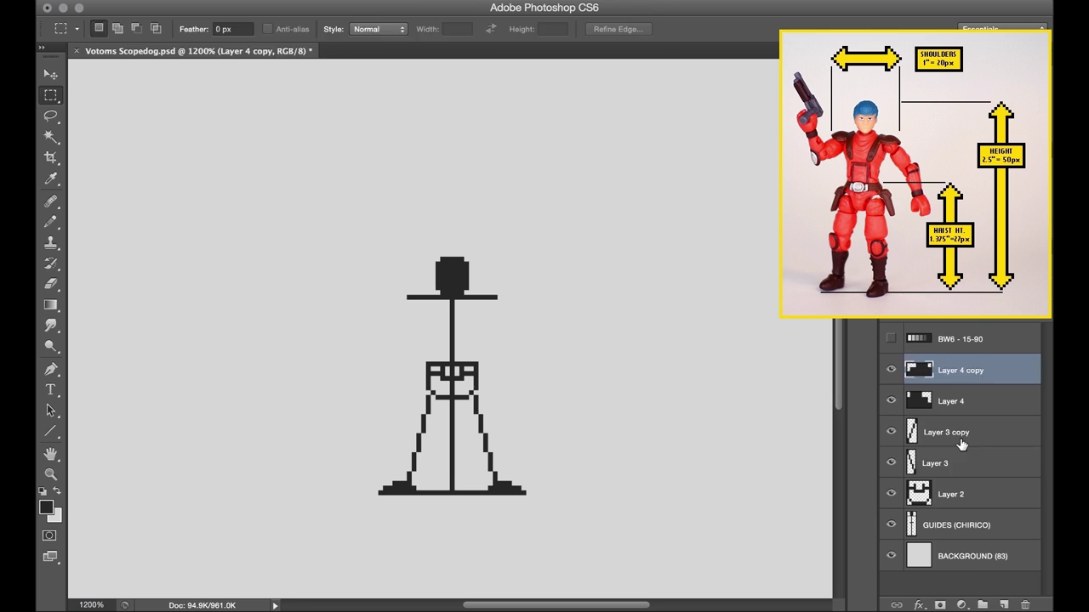
Group the figure's layers as STICK FIGURE, make a merged copy of the group and hide the original
shift+click(956, 525)
key(ctrl+g)
double_click(962, 364)
text(STICK FIGURE)
key(ctrl+j)
click(891, 395)
Erase the leftover leg guides and pencil a closed shoulder outline beneath the shoulder line
key(e)
key(b)
drag(503, 307, 400, 307)
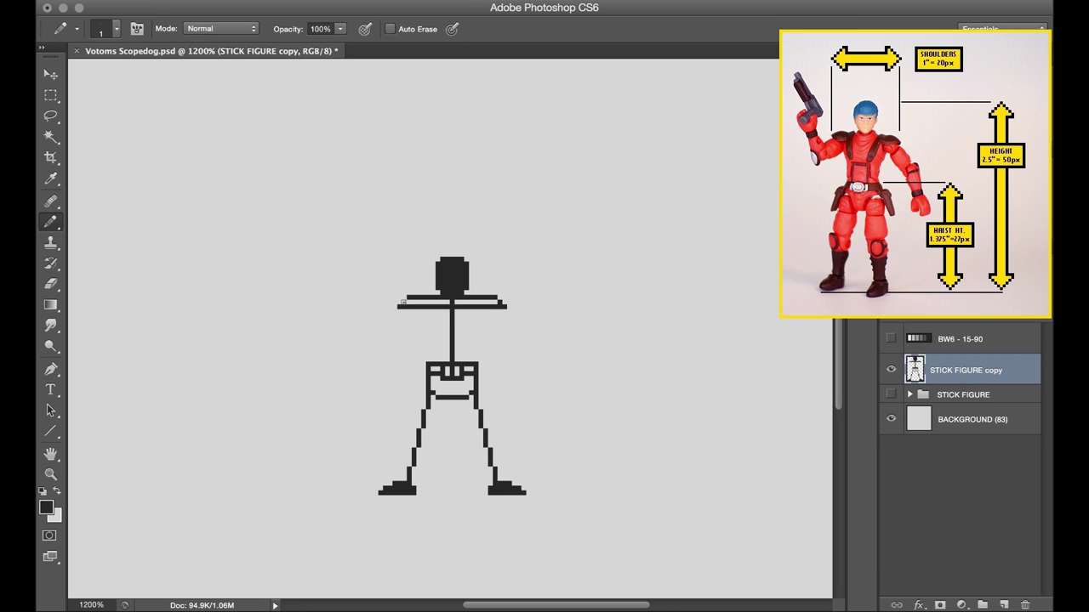
key(e)
key(b)
Draw a slanted torso side from shoulder to waist and copy it mirrored onto the opposite side
drag(495, 316, 477, 362)
key(e)
key(b)
key(e)
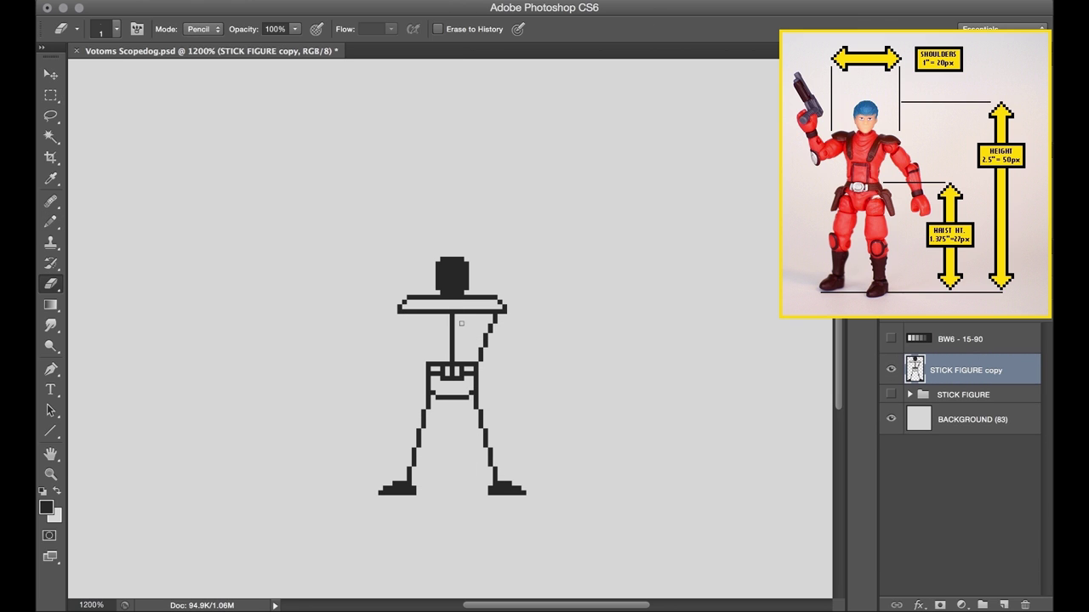
key(m)
drag(498, 314, 473, 361)
key(v)
key(m)
Pencil one arm hanging down with a hand and the other bent upwards holding a gun
key(b)
drag(500, 317, 514, 371)
drag(514, 372, 514, 388)
drag(405, 318, 388, 350)
mouse_move(386, 301)
mouse_down()
mouse_move(385, 360)
mouse_move(385, 286)
mouse_up()
mouse_move(386, 285)
mouse_down()
mouse_move(386, 250)
mouse_move(389, 281)
mouse_up()
drag(375, 293, 382, 301)
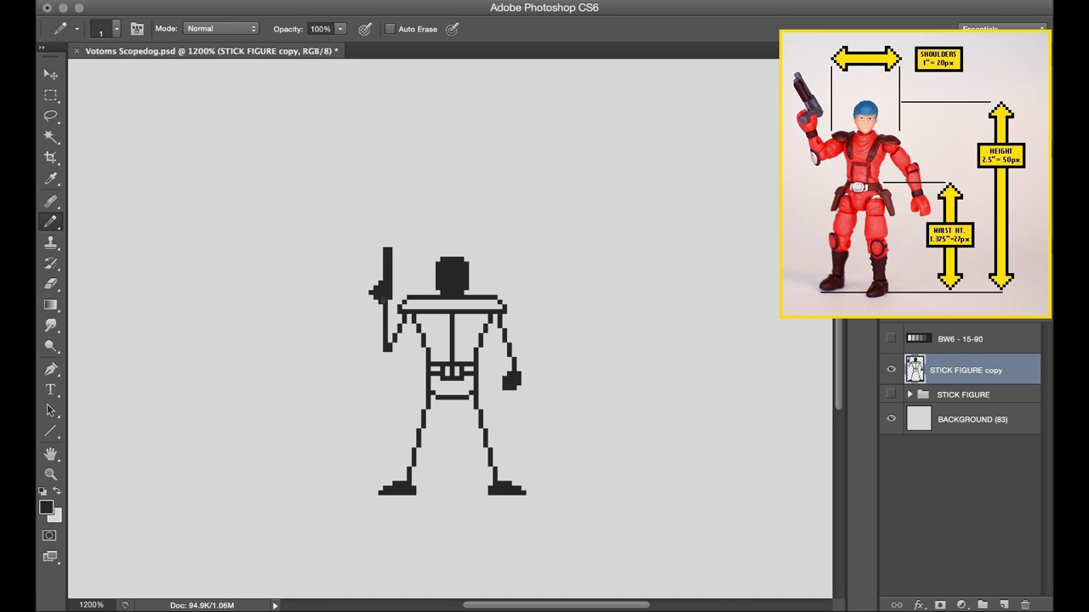
Duplicate the stick figure layer, hide the earlier version and shift the belt and pelvis slightly upwards
key(m)
key(ctrl+j)
click(890, 401)
drag(422, 363, 486, 400)
key(b)
key(e)
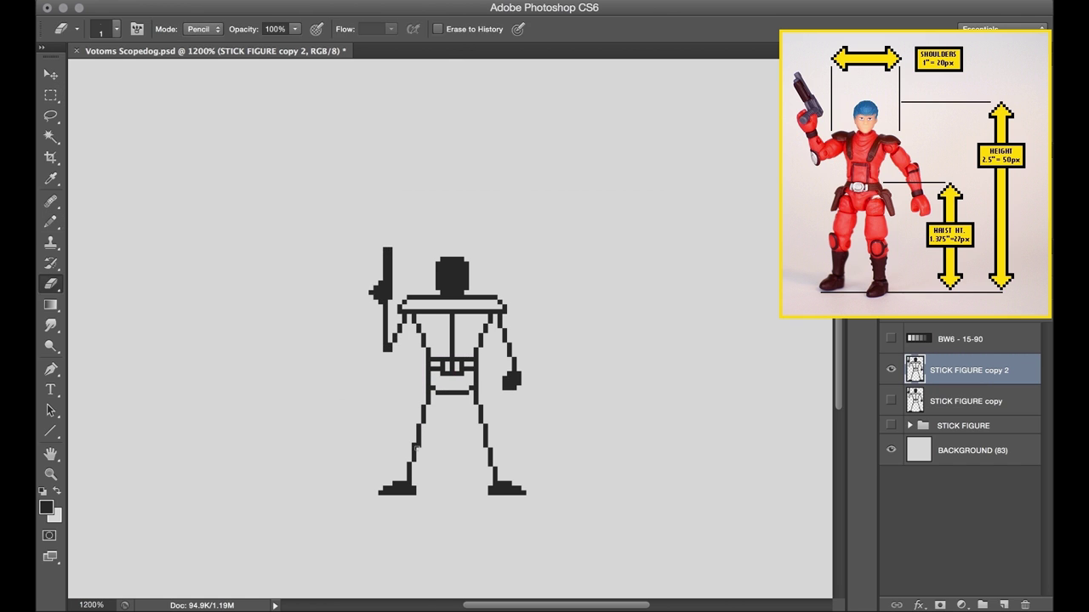
click(890, 400)
click(950, 404)
click(890, 400)
Replace the torso centre line with two vertical straps and a chest crossbar, and open the shoulder outline between them
key(b)
mouse_move(470, 325)
mouse_down()
mouse_move(438, 312)
mouse_move(466, 324)
mouse_up()
key(e)
key(b)
key(e)
mouse_move(438, 301)
mouse_down()
mouse_move(438, 329)
mouse_move(391, 347)
mouse_up()
key(b)
key(e)
Duplicate the figure layer as SILHOUETTE and hide the earlier version
key(super+j)
text(SILHOUETTE)
key(Return)
click(891, 401)
Thicken the raised gun arm from shoulder to wrist into a solid shape
key(b)
key(e)
key(b)
drag(391, 308, 390, 328)
drag(382, 307, 381, 342)
mouse_move(413, 325)
mouse_down()
mouse_move(404, 337)
mouse_move(395, 326)
mouse_up()
key(e)
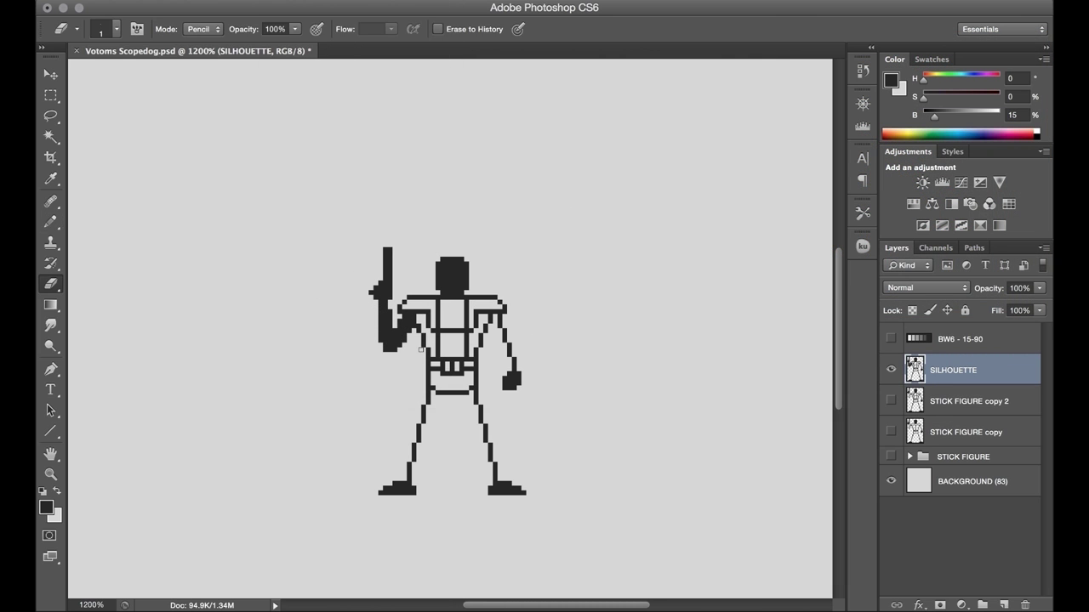
Thicken the lowered arm from shoulder to hand and clean up its outer edge
key(b)
drag(496, 316, 500, 335)
mouse_move(510, 371)
mouse_down()
mouse_move(504, 325)
mouse_move(514, 356)
mouse_up()
key(e)
click(514, 340)
click(504, 311)
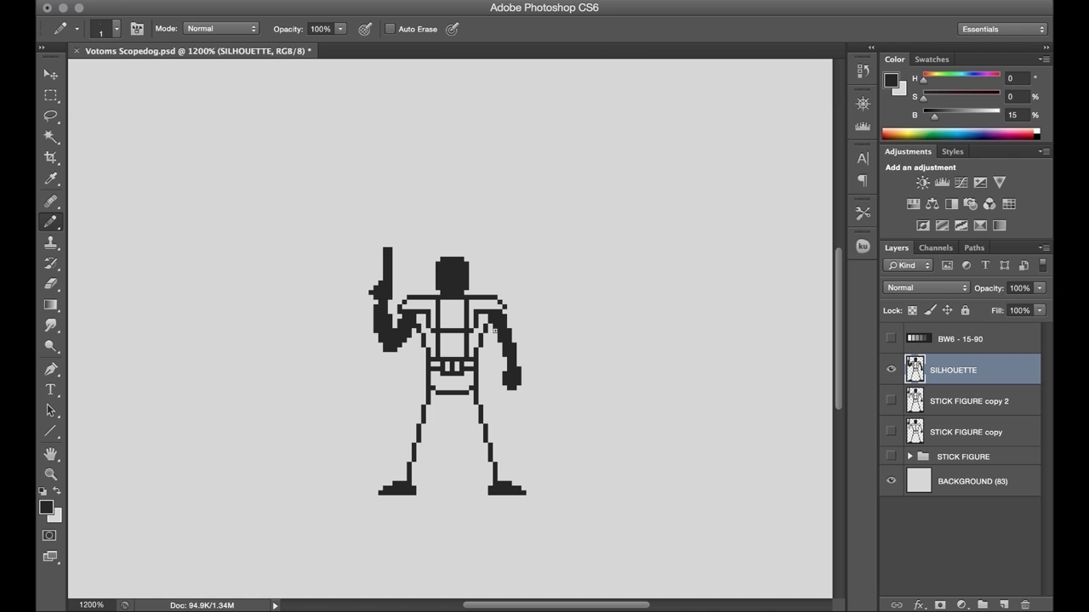
Fill both shoulder outlines with solid dark pixels
key(b)
drag(433, 323, 407, 305)
drag(487, 306, 471, 324)
Thicken one leg into a solid shape, then mirror a copy of it onto the other side and merge it
drag(481, 387, 488, 487)
drag(467, 407, 505, 478)
key(m)
drag(456, 376, 532, 497)
key(super+j)
key(super+t)
drag(530, 433, 453, 433)
key(Return)
key(super+e)
Duplicate the silhouette as SILHOUETTE 2, hide the original, and widen the hips and build up the shoulders
key(super+j)
click(891, 402)
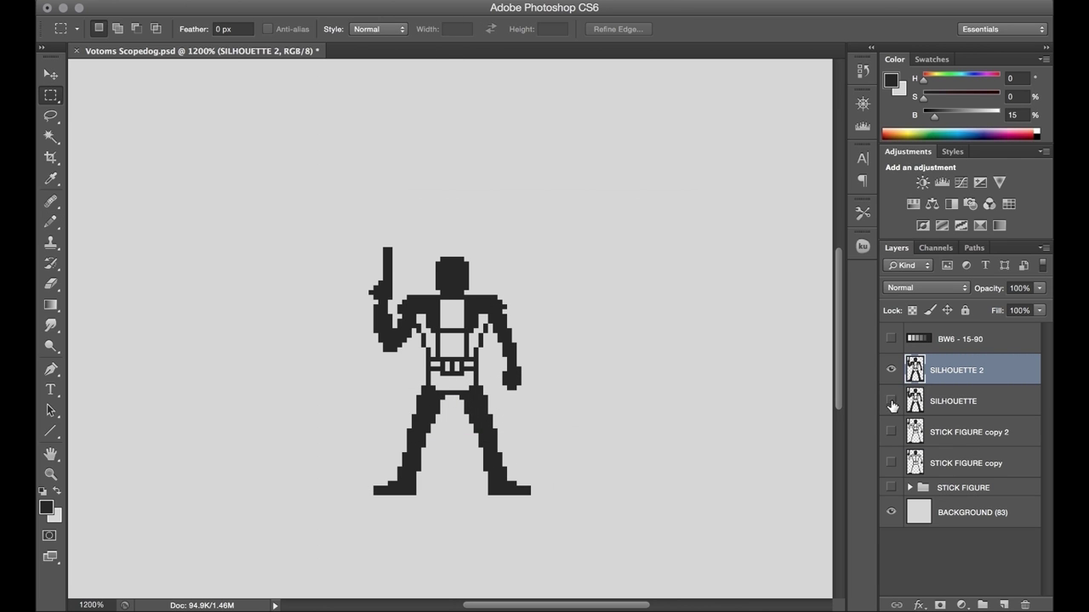
key(b)
mouse_move(469, 364)
mouse_down()
mouse_move(436, 364)
mouse_move(420, 383)
mouse_move(485, 383)
mouse_up()
drag(499, 298, 505, 302)
drag(404, 298, 430, 293)
Enlarge the head with a rounded hair outline at the top and sides
mouse_move(475, 293)
mouse_down()
mouse_move(486, 294)
mouse_move(433, 262)
mouse_up()
key(e)
key(b)
drag(438, 254, 466, 255)
key(e)
key(b)
key(e)
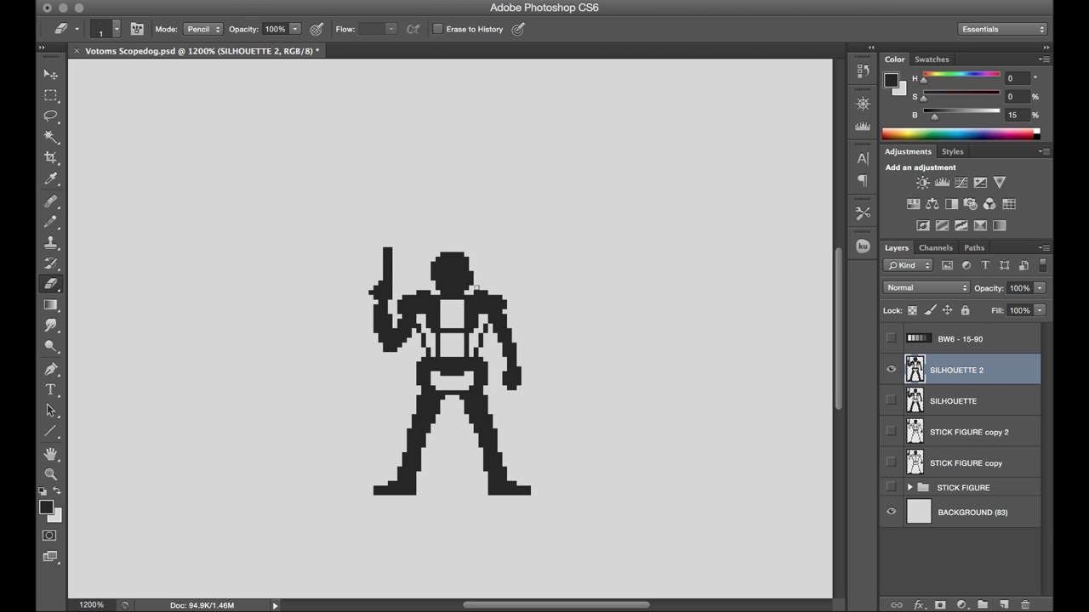
Erase single pixels for the eyes and refine the elbow and shoulder of the gun arm
click(466, 274)
click(452, 274)
key(b)
drag(380, 345, 376, 335)
key(e)
mouse_move(406, 298)
mouse_down()
mouse_move(399, 316)
mouse_move(414, 331)
mouse_up()
Flip the figure horizontally to check its shape and flip it back
key(super+t)
drag(369, 371, 530, 370)
key(Return)
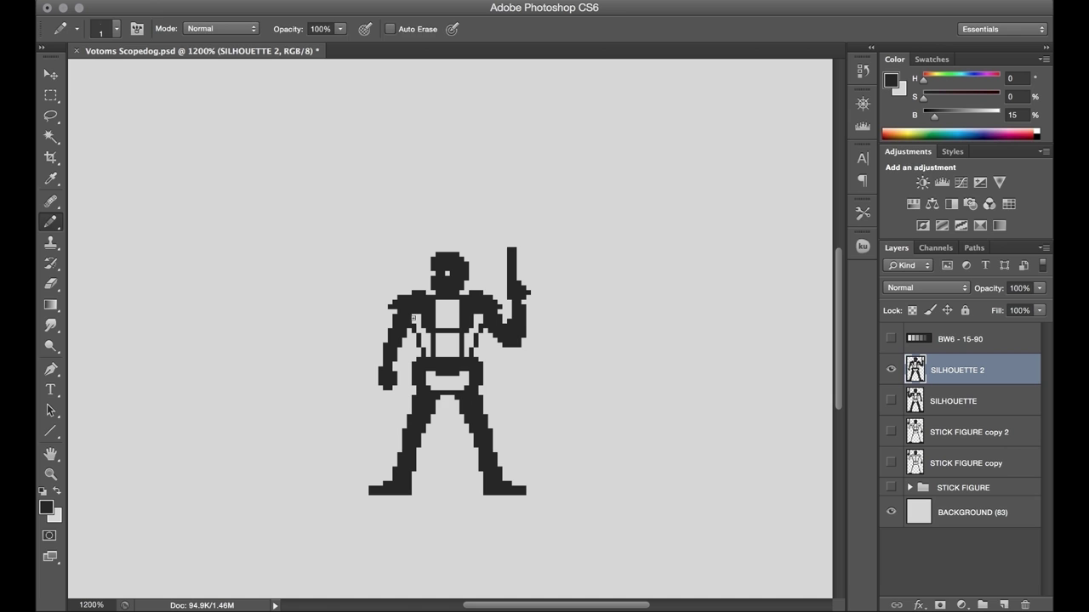
key(e)
key(v)
drag(369, 372, 530, 371)
key(Return)
Touch up the gun arm and move the selected gun and hand slightly away from the body
key(b)
click(382, 347)
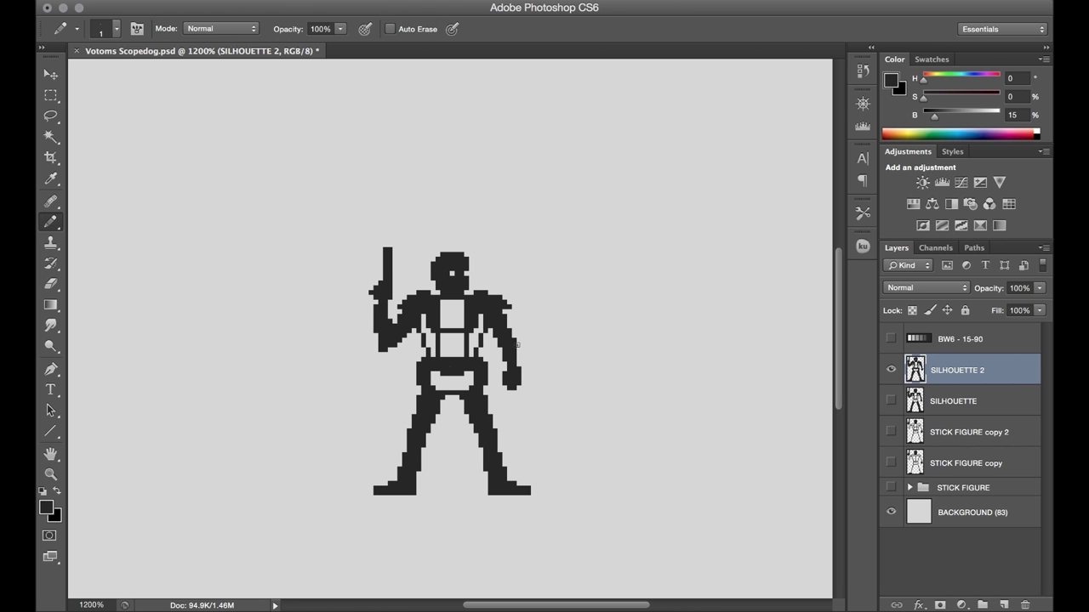
key(m)
drag(397, 365, 365, 224)
key(super+Left)
key(b)
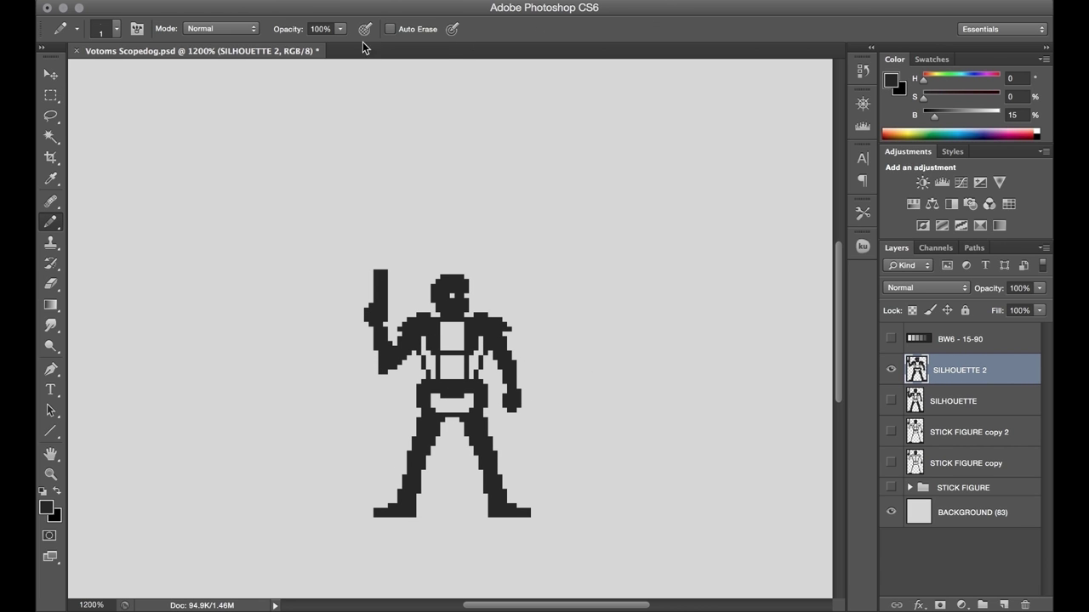
Sample the 45% brightness grey from the palette and fill the torso and hip panels with it on the SHADING layer
key(i)
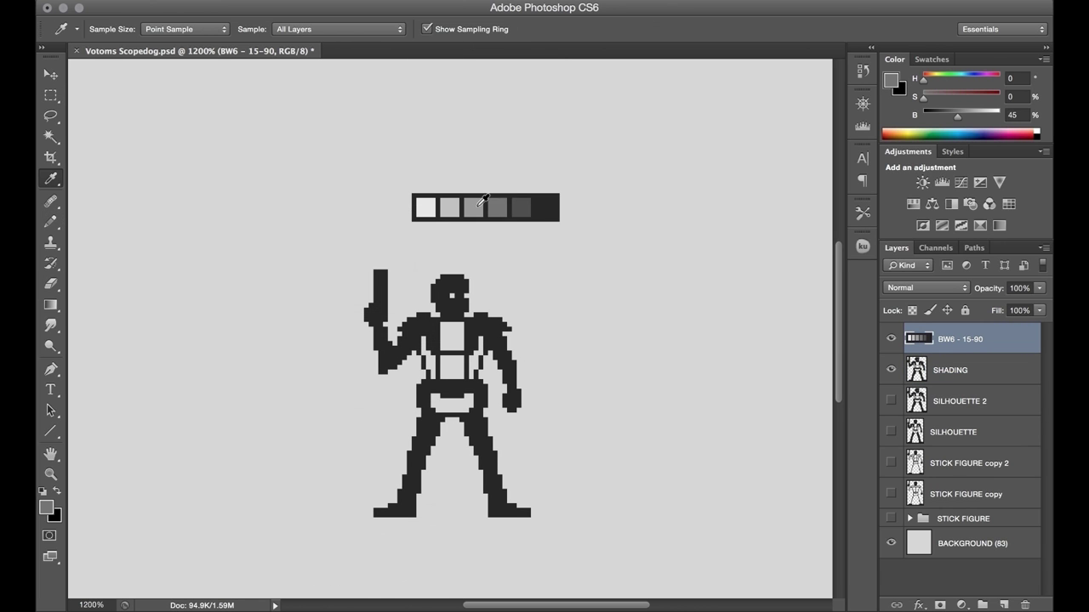
click(500, 208)
click(950, 370)
key(w)
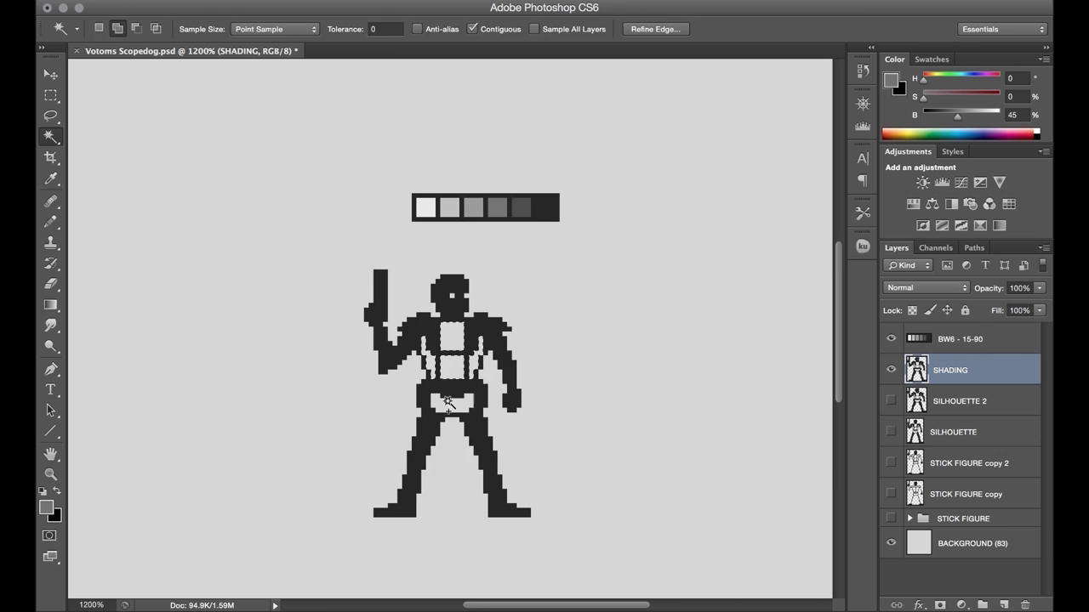
click(451, 403)
key(alt+BackSpace)
Shade both arms and the lowered hand with the 45% grey, leaving dark pixels along their shadowed edges
key(super+equal)
key(super+equal)
key(b)
mouse_move(571, 331)
mouse_down()
mouse_move(604, 386)
mouse_move(615, 460)
mouse_move(597, 516)
mouse_move(609, 522)
mouse_up()
alt+click(609, 484)
key(super+z)
drag(374, 366, 516, 397)
alt+click(522, 391)
mouse_move(407, 350)
mouse_down()
mouse_move(454, 404)
mouse_move(399, 348)
mouse_up()
drag(382, 288, 382, 300)
click(382, 338)
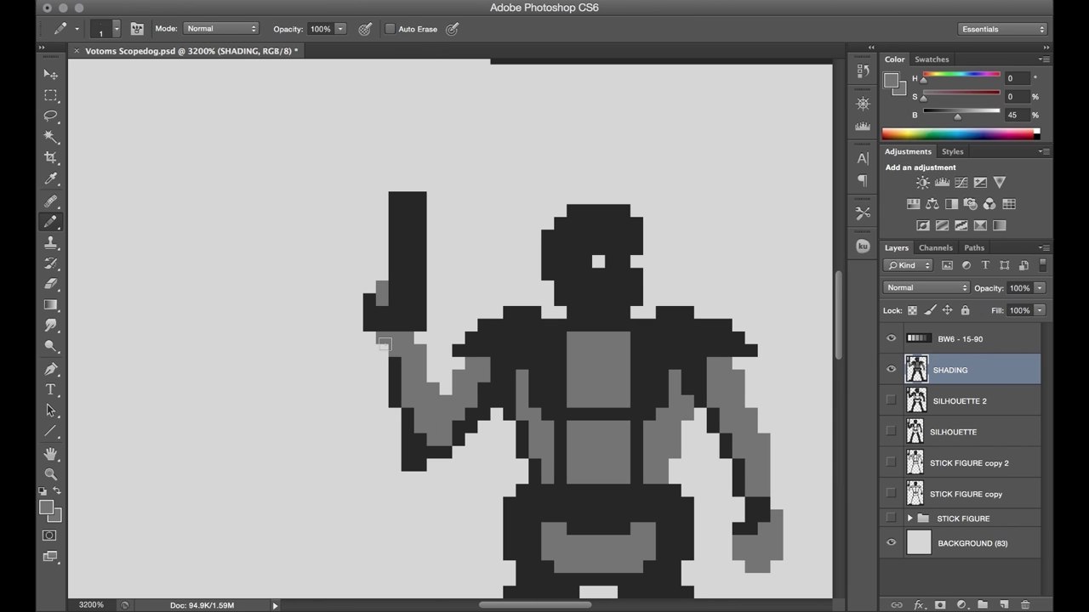
Refine the thumb and wrist pixels of the gun hand with sampled dark and mid greys
click(382, 324)
key(e)
key(b)
alt+click(395, 302)
click(382, 300)
click(382, 325)
alt+click(394, 338)
drag(407, 338, 395, 325)
Shade the leg below the lowered arm in mid and dark greys, defining the knee and the inner edge
mouse_move(427, 384)
mouse_down()
mouse_move(269, 351)
mouse_move(251, 123)
mouse_up()
mouse_move(484, 306)
mouse_down()
mouse_move(497, 331)
mouse_move(471, 357)
mouse_move(496, 427)
mouse_up()
drag(497, 427, 534, 453)
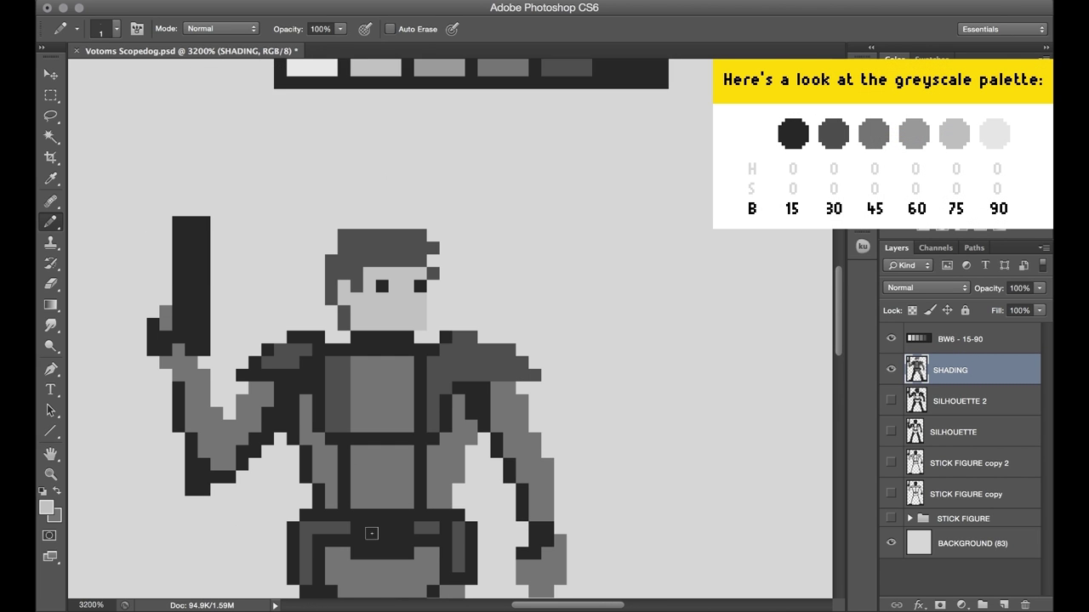
click(432, 219)
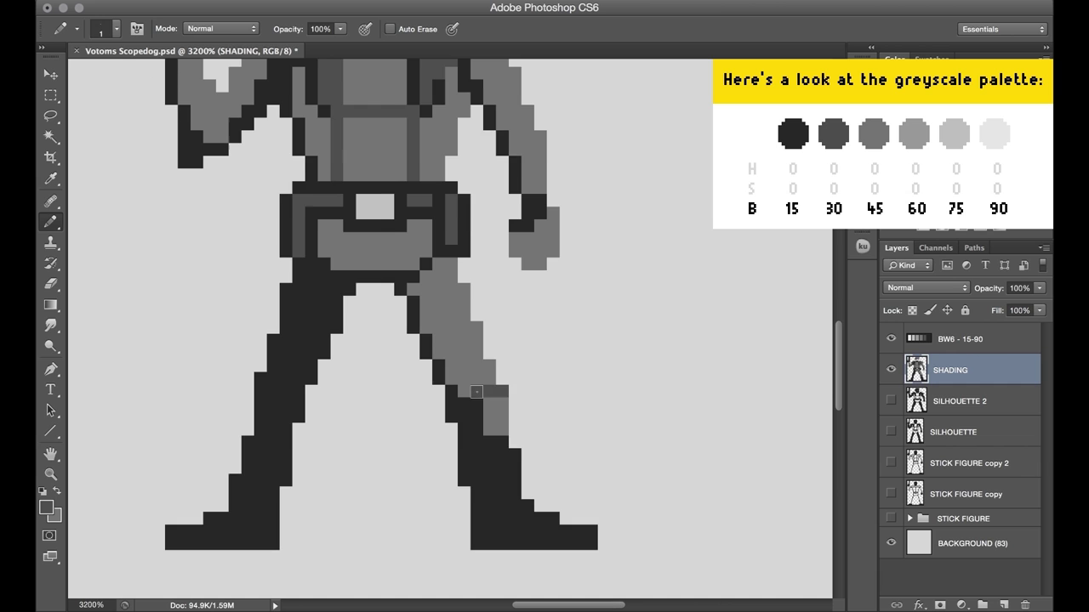
click(486, 415)
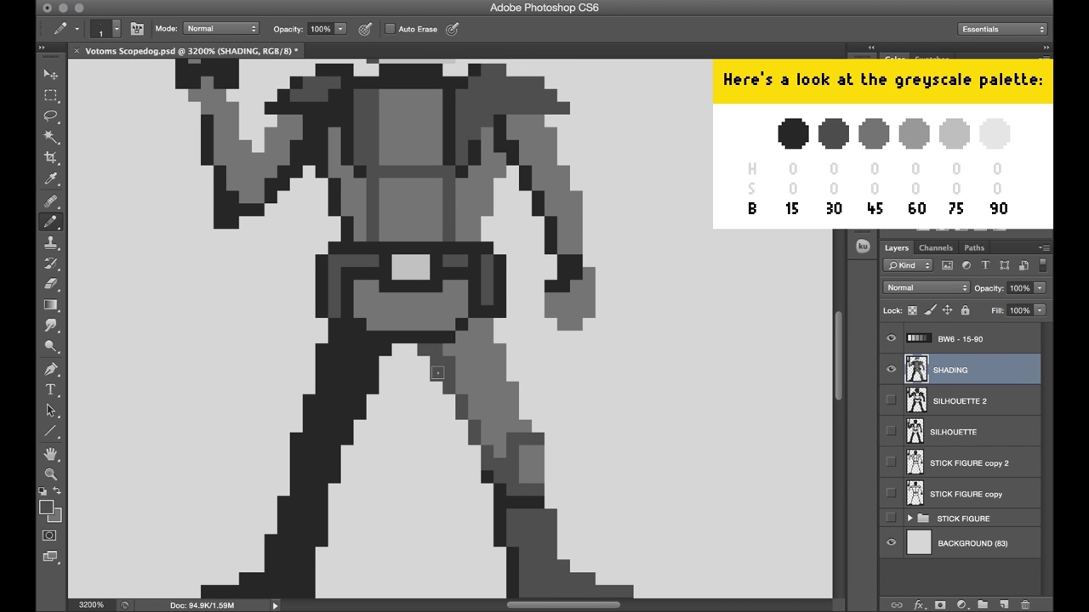
drag(449, 400, 462, 439)
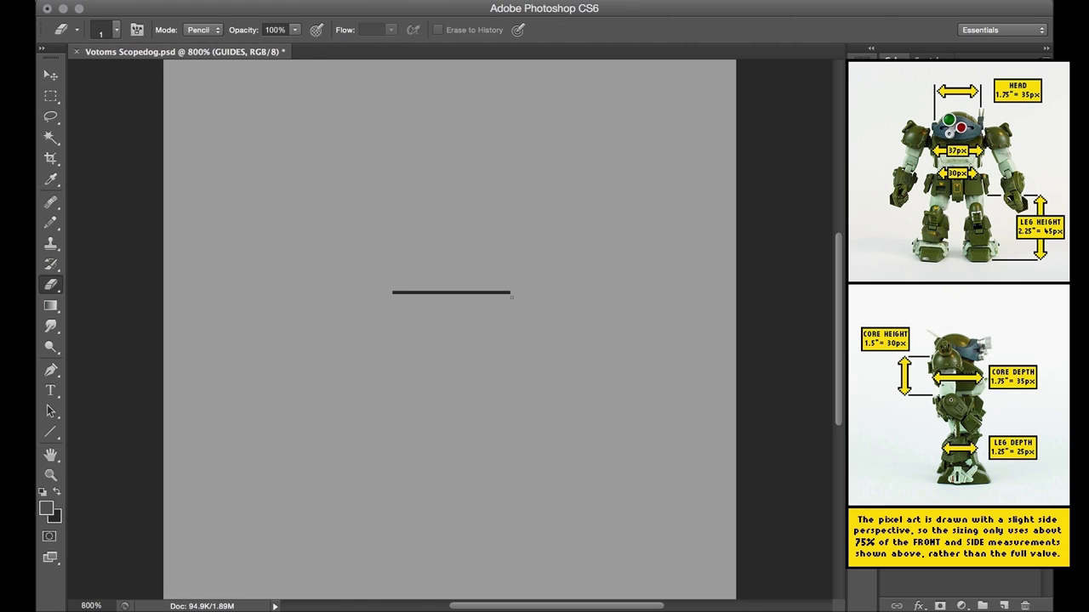
Add two shorter horizontal guide lines beneath the first one, at the bottom and middle of the mech's core
drag(451, 292, 450, 384)
key(b)
key(x)
drag(509, 302, 434, 301)
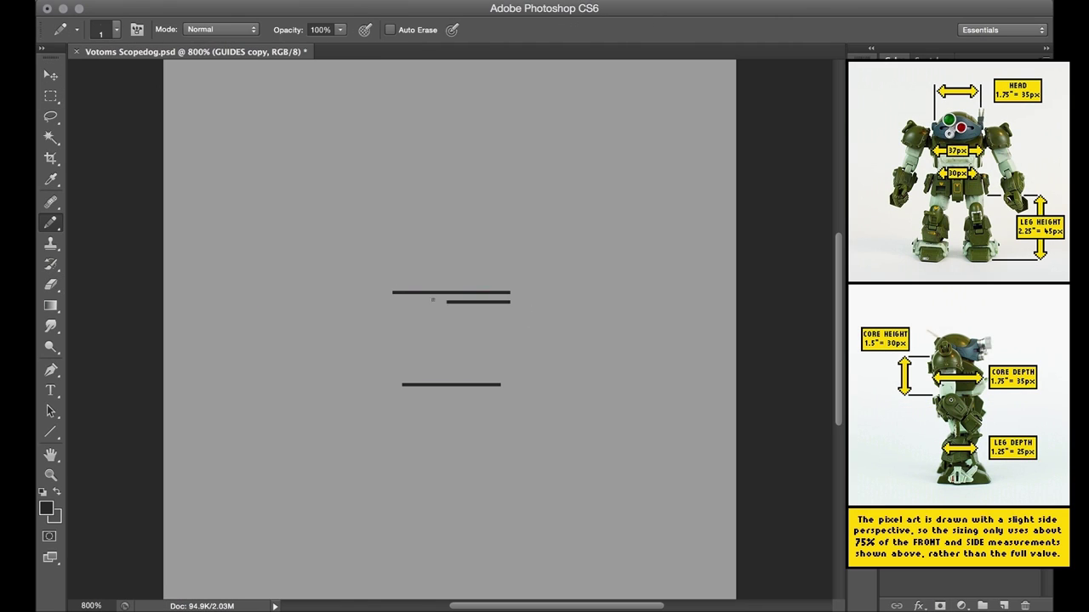
key(v)
key(shift+Down)
key(shift+Down)
key(shift+Down)
key(e)
click(508, 334)
key(b)
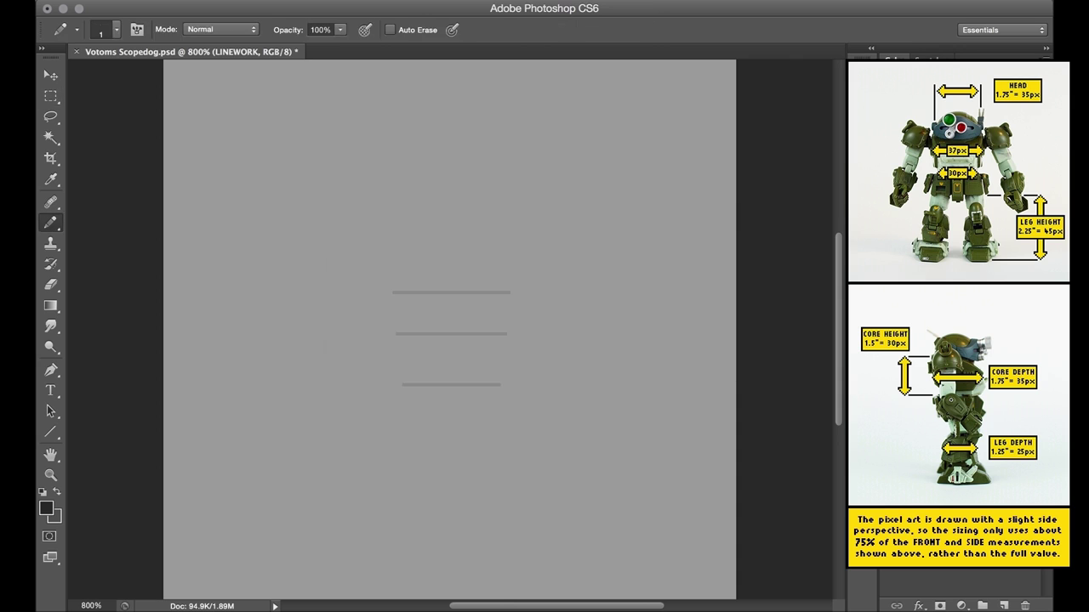
Fill a large front rectangle and a narrower side rectangle beside it on the LINEWORK layer
drag(357, 402, 591, 212)
key(alt+BackSpace)
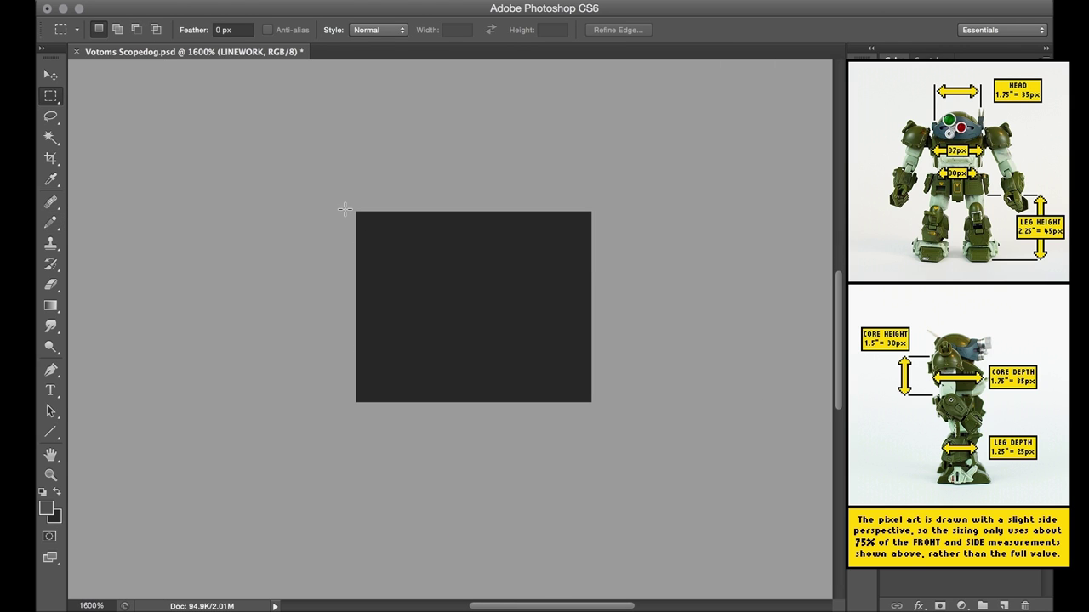
mouse_move(349, 212)
mouse_down()
mouse_move(323, 336)
mouse_move(235, 402)
mouse_up()
key(alt+BackSpace)
Carve matching stepped slopes into the top edge of the side block and the outer top corner of the front block
key(e)
drag(267, 216, 343, 240)
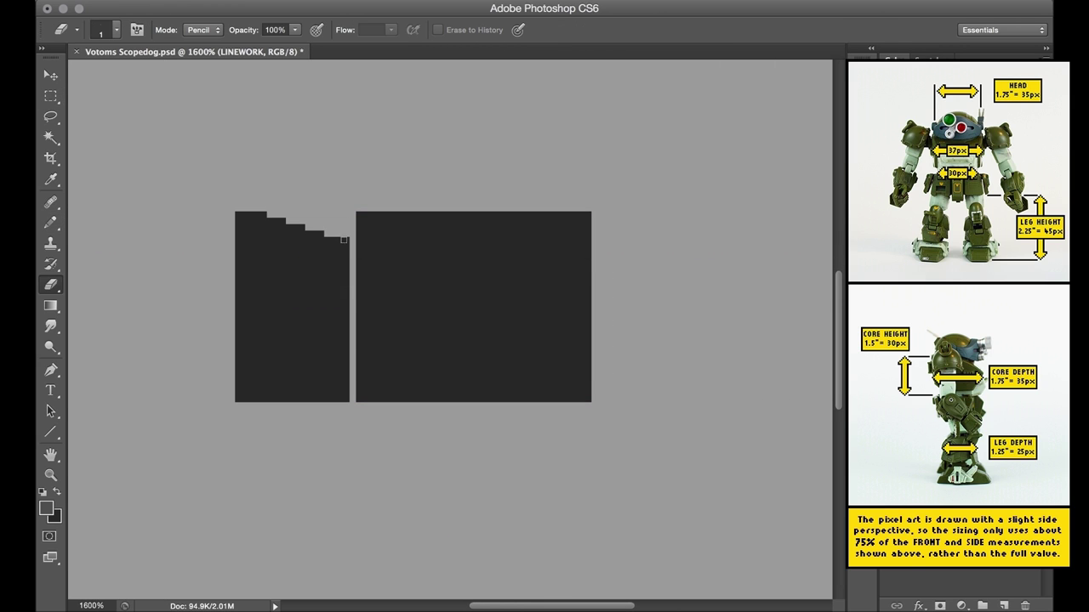
key(super+plus)
key(b)
key(x)
click(243, 146)
drag(225, 120, 341, 120)
key(e)
drag(812, 121, 670, 121)
drag(811, 146, 749, 147)
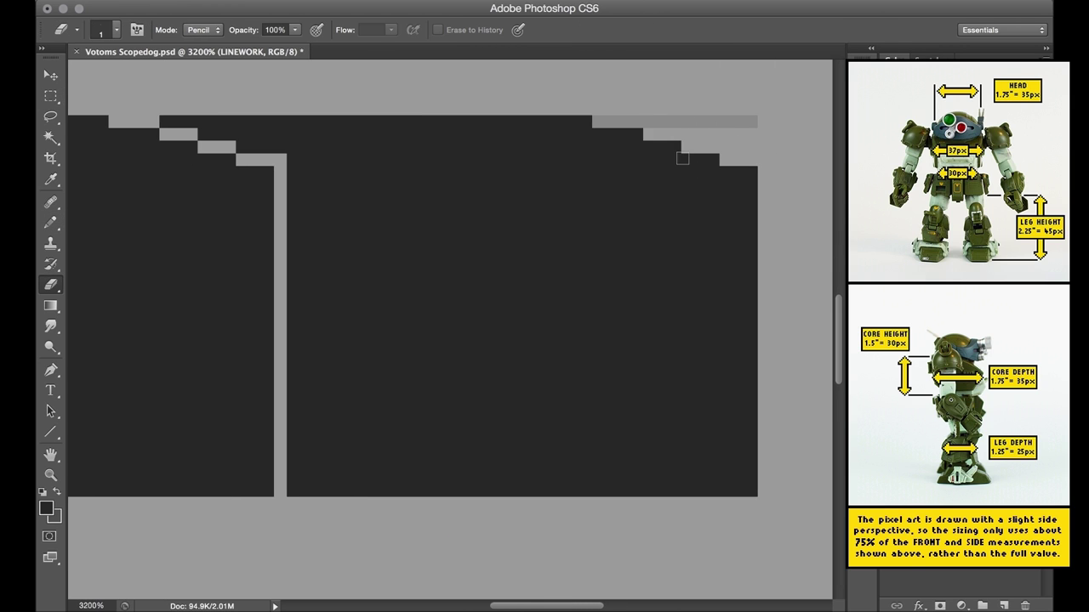
Recolour the front block in a lighter dark grey and close the gap between it and the side block
key(super+BackSpace)
key(v)
key(m)
drag(219, 131, 678, 131)
key(super+minus)
key(e)
key(b)
Draw a dark horizontal dividing line across the front block on a new layer and shape the side block's curved edge
key(super+shift+alt+n)
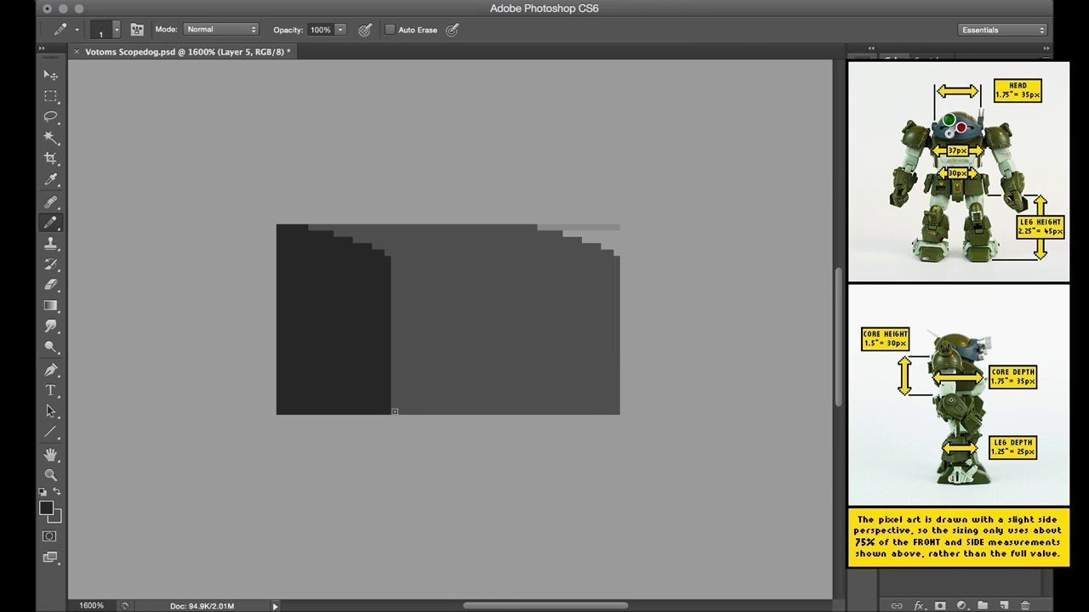
drag(390, 342, 619, 342)
key(v)
drag(621, 449, 622, 423)
key(b)
drag(396, 323, 404, 386)
key(e)
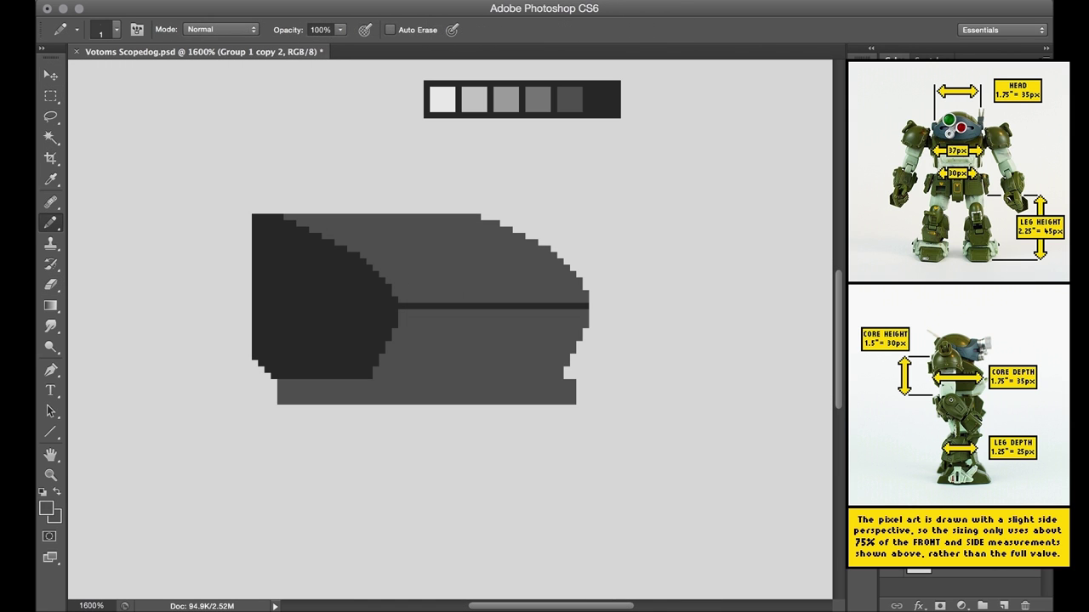
Draw a slanted mid-grey panel on the lower front of the core and trim its outer lower corner
alt+click(400, 387)
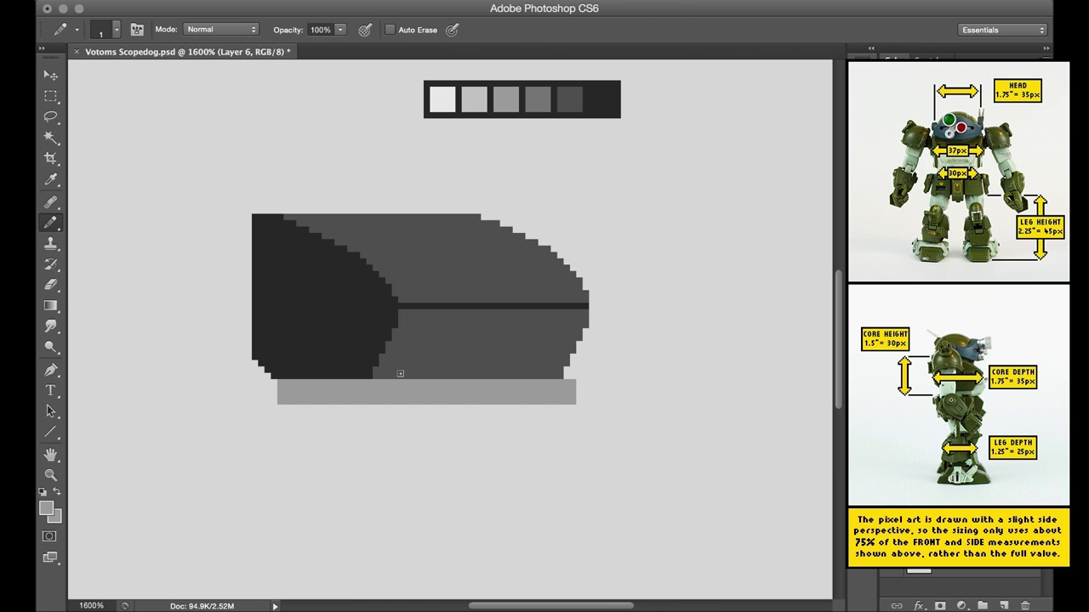
drag(414, 339, 568, 319)
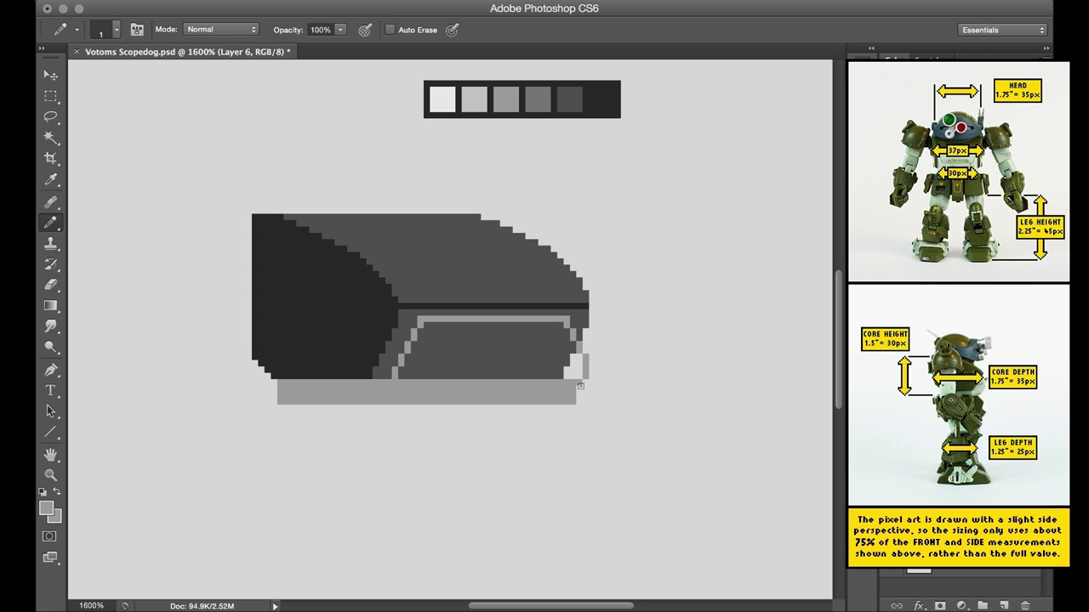
key(e)
mouse_move(585, 357)
mouse_down()
mouse_move(580, 388)
mouse_move(573, 376)
mouse_up()
key(b)
key(e)
click(566, 399)
key(m)
key(b)
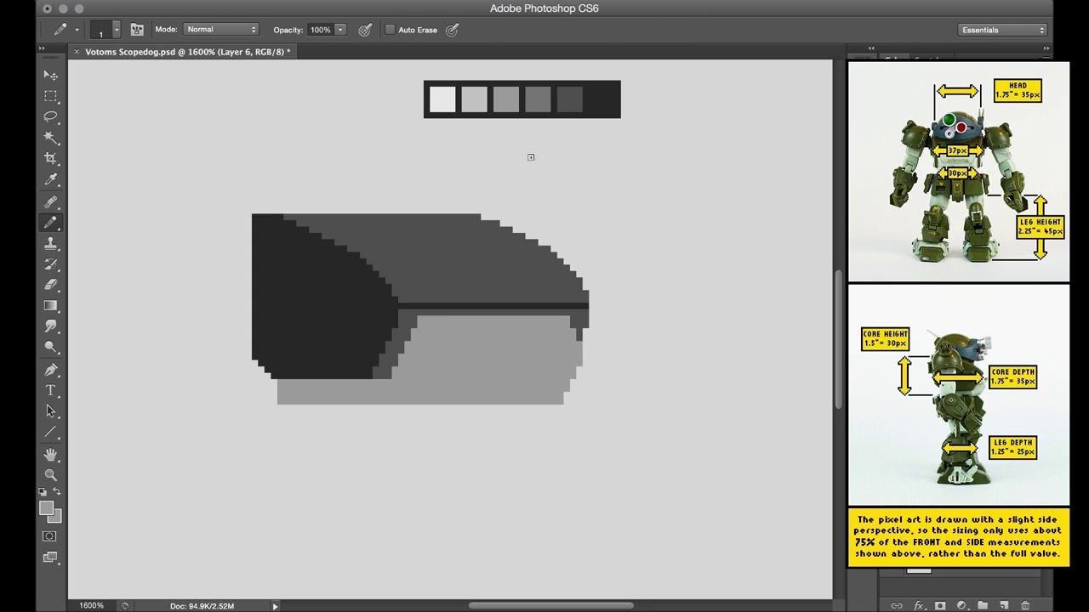
Recolour the side portion of the lower panel in a darker grey to separate it from the front
key(w)
click(386, 403)
key(alt+BackSpace)
key(super+d)
key(b)
alt+click(472, 384)
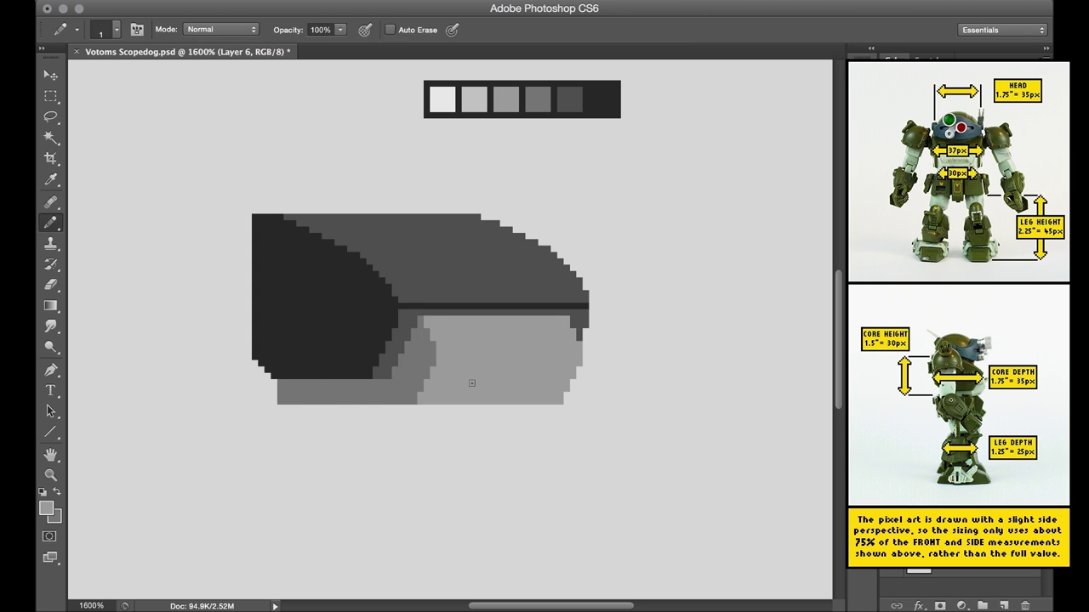
Thicken the dark overhang at the front panel's outer upper corner and duplicate the artwork
alt+click(579, 322)
mouse_move(567, 320)
mouse_down()
mouse_move(614, 344)
mouse_move(580, 351)
mouse_up()
key(e)
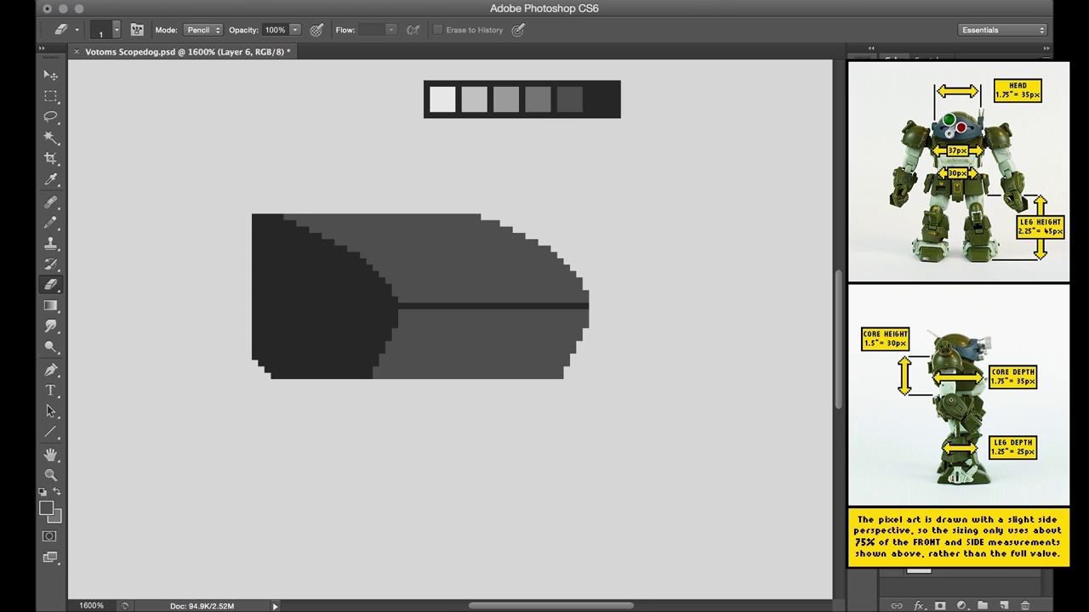
key(super+j)
Sample a lighter grey from the palette and fill the upper section of the front panel with it
key(i)
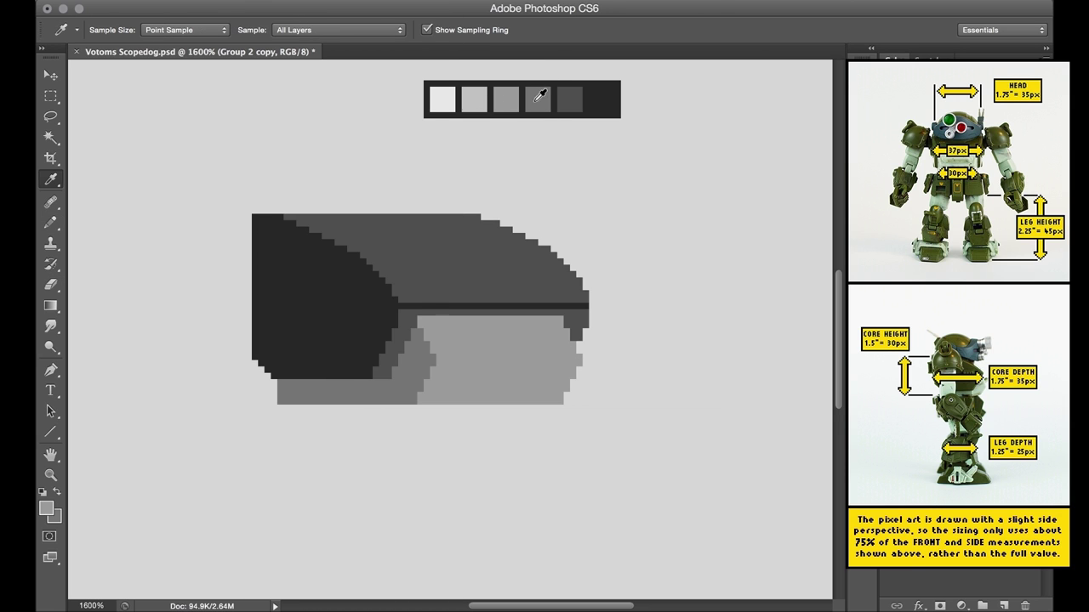
click(483, 103)
key(g)
click(535, 340)
key(m)
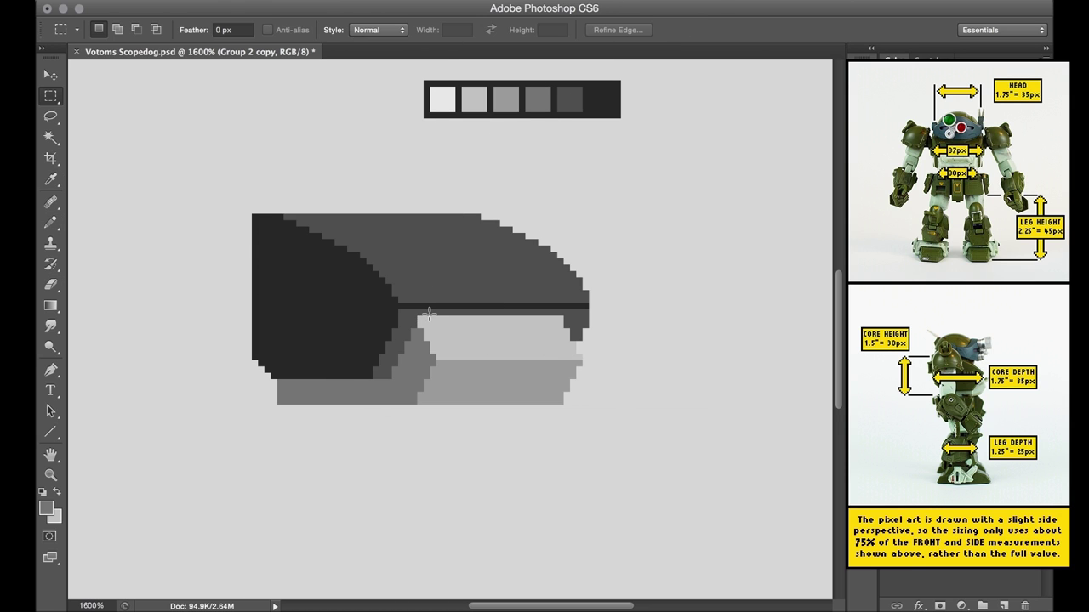
Erase the outer corner pixels of the side block and lower strip, and extend the side block's front point
key(e)
click(256, 217)
click(281, 401)
key(b)
alt+click(432, 306)
drag(401, 300, 401, 312)
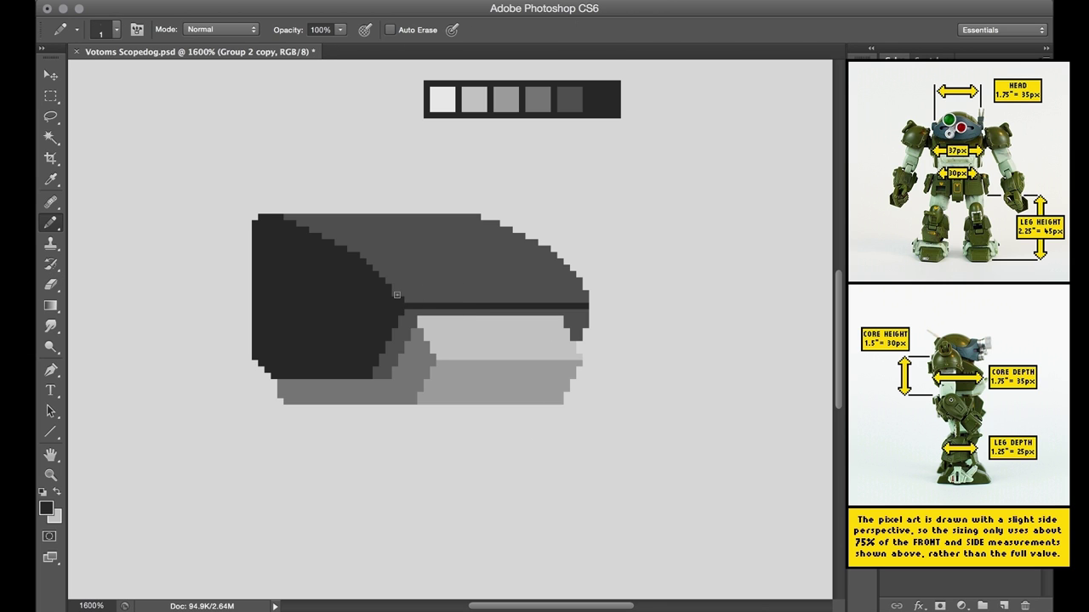
Fill the dark dividing line with the front block's grey so it blends into the surface
alt+click(425, 295)
click(407, 306)
key(g)
click(454, 307)
key(b)
key(m)
key(b)
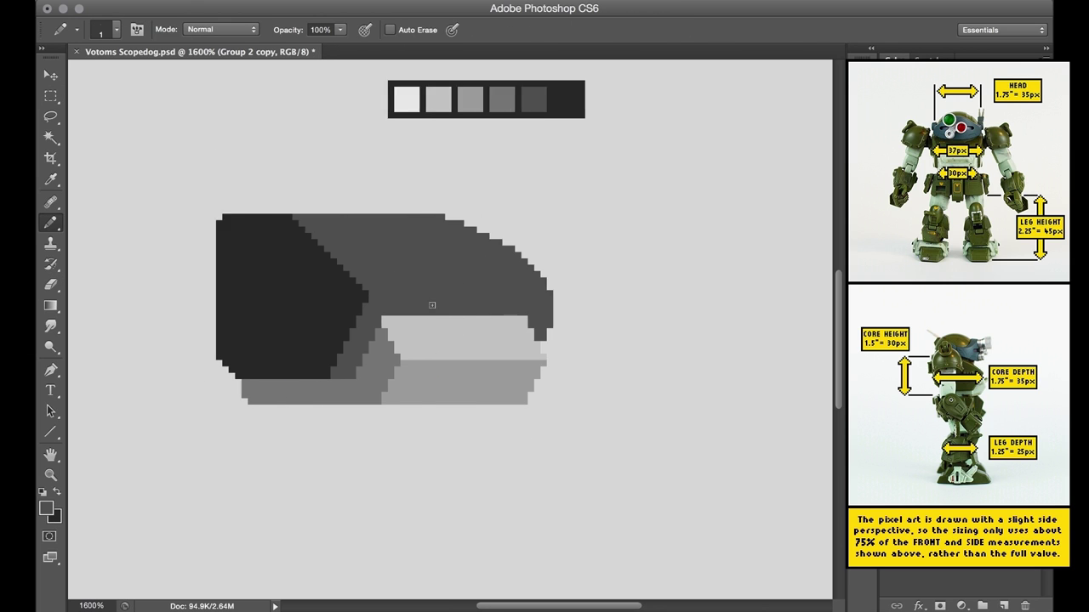
Redraw the outer edge of the core's top as a straight slope and fill the top face with lighter grey
key(e)
key(b)
click(520, 296)
drag(520, 289, 447, 218)
key(g)
click(477, 255)
Draw two horizontal slits and a handle detail on the core's front panel
key(b)
mouse_move(452, 376)
mouse_down()
mouse_move(555, 376)
mouse_move(547, 389)
mouse_up()
mouse_move(451, 345)
mouse_down()
mouse_move(554, 345)
mouse_move(446, 345)
mouse_up()
Widen the core by extending its side block farther back
key(super+t)
drag(252, 309, 595, 315)
key(Return)
key(m)
drag(289, 410, 197, 197)
key(v)
key(b)
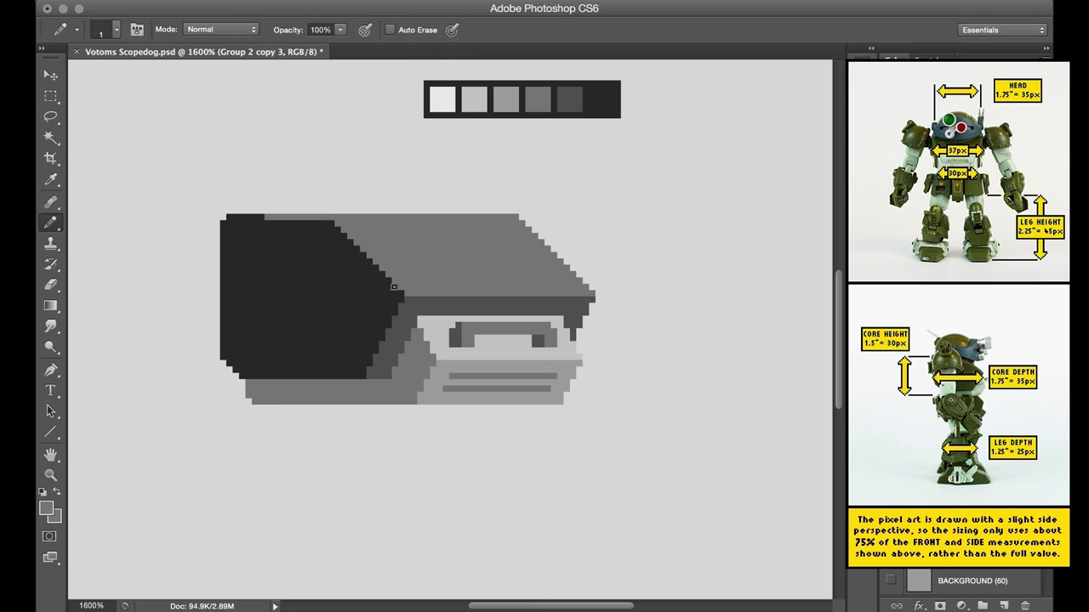
Redraw the top face with a shallower slope and fill the strip beside the side block with dark grey
click(332, 243)
alt+click(405, 295)
click(408, 288)
drag(587, 287, 439, 217)
key(w)
click(281, 225)
key(alt+BackSpace)
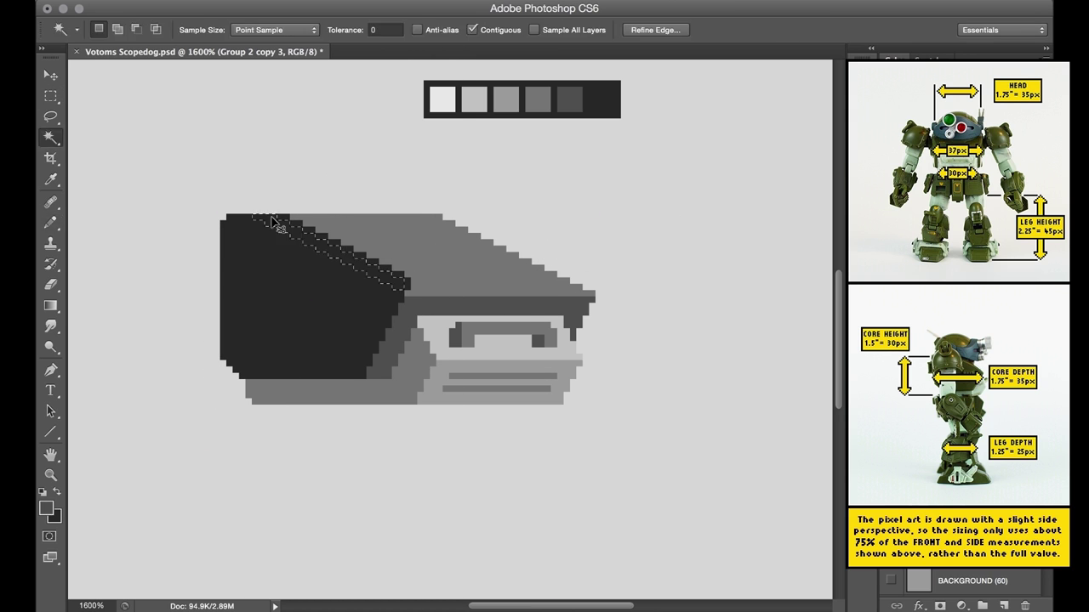
Clean up the stray pixels along the top face's slanted edges and front corner
key(b)
shift+click(466, 221)
click(414, 284)
key(super+minus)
key(m)
key(w)
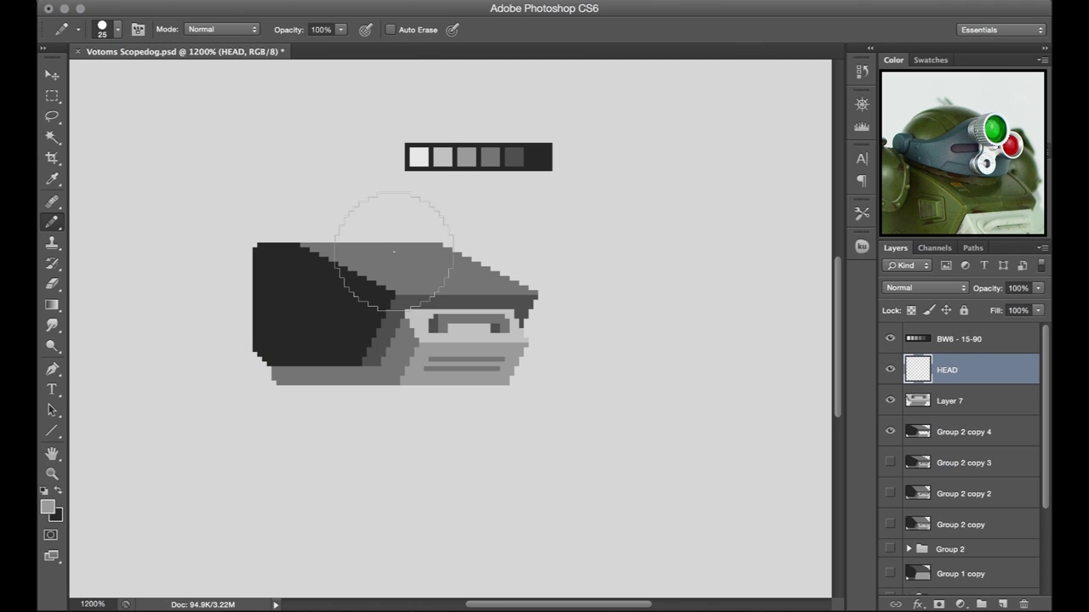
Stamp a mid-grey circle with a 35 px brush on the HEAD layer as the base of the head
scroll(392, 262, down, 3)
scroll(392, 264, up, 5)
alt+click(402, 281)
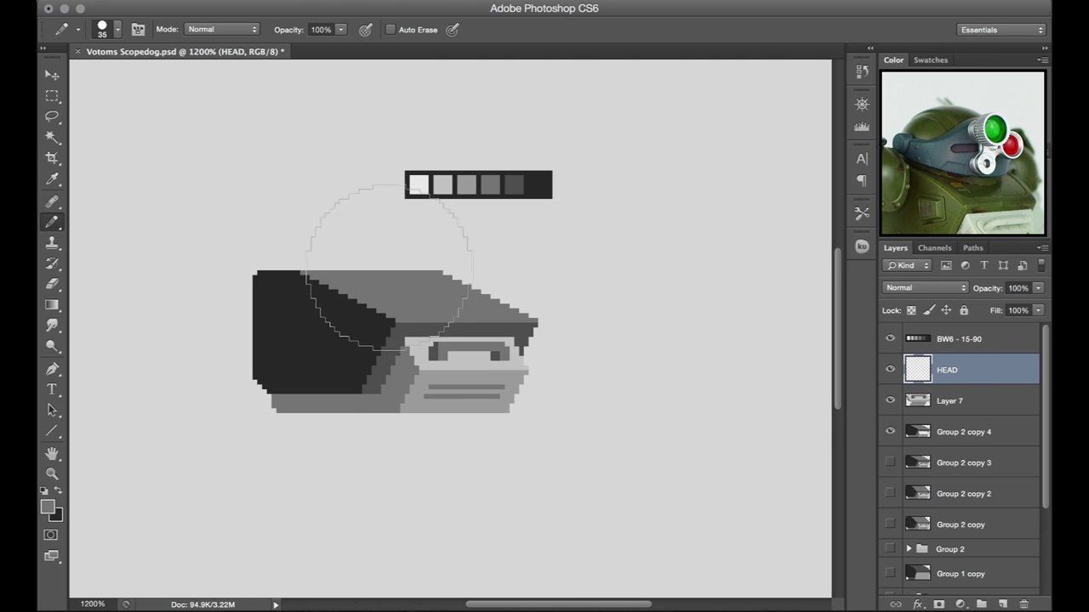
click(388, 267)
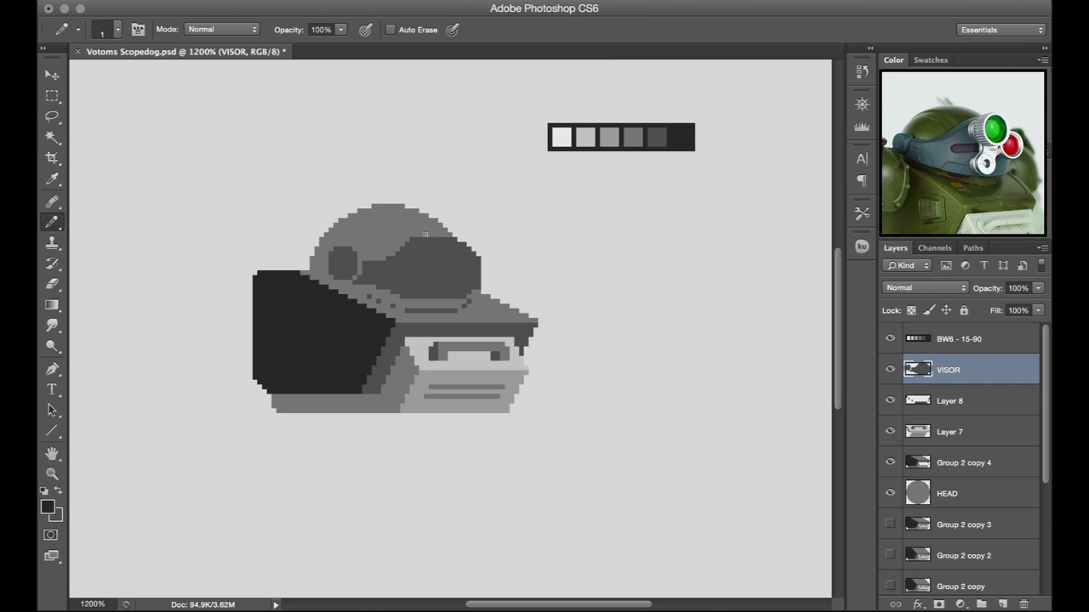
key(x)
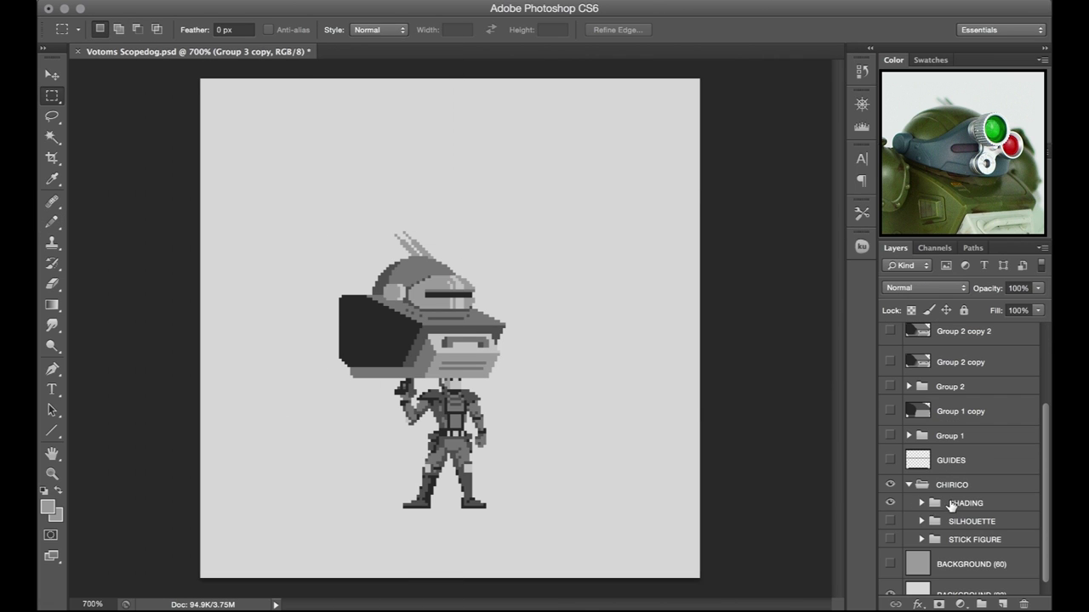
Move the Chirico figure beside the mech core and duplicate the Group 3 copy layer as Group 3 copy 2
drag(551, 474, 655, 356)
key(m)
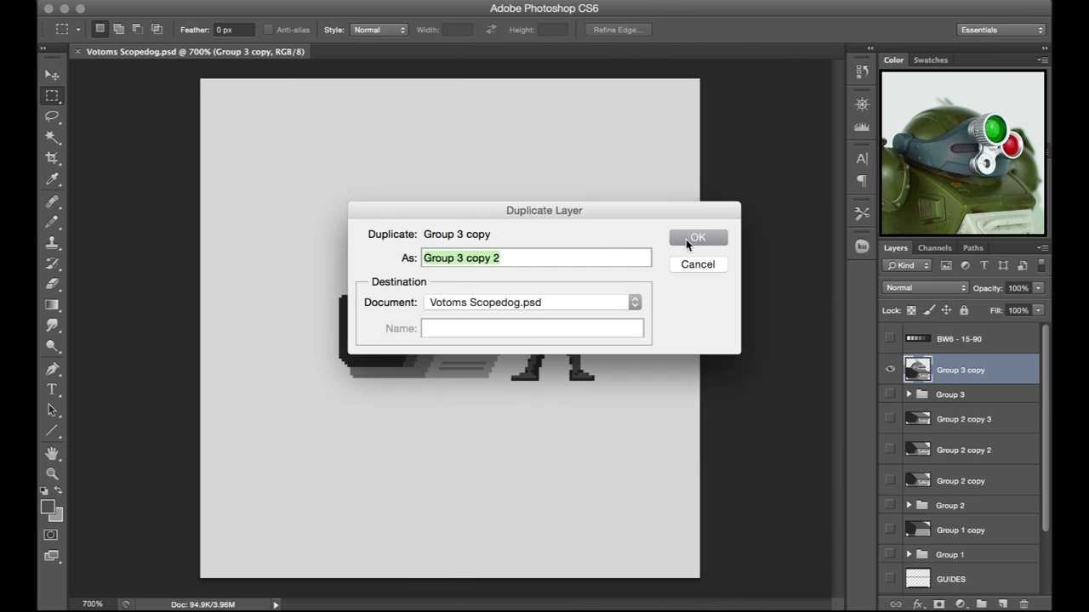
key(Return)
Select the head with the upper part of the core and shift it upward to make the core taller
key(ctrl+plus)
key(ctrl+plus)
drag(553, 324, 190, 146)
key(ctrl+Up)
key(ctrl+d)
Fill the gap across the core by copying the row of pixels above it downward
drag(259, 311, 546, 314)
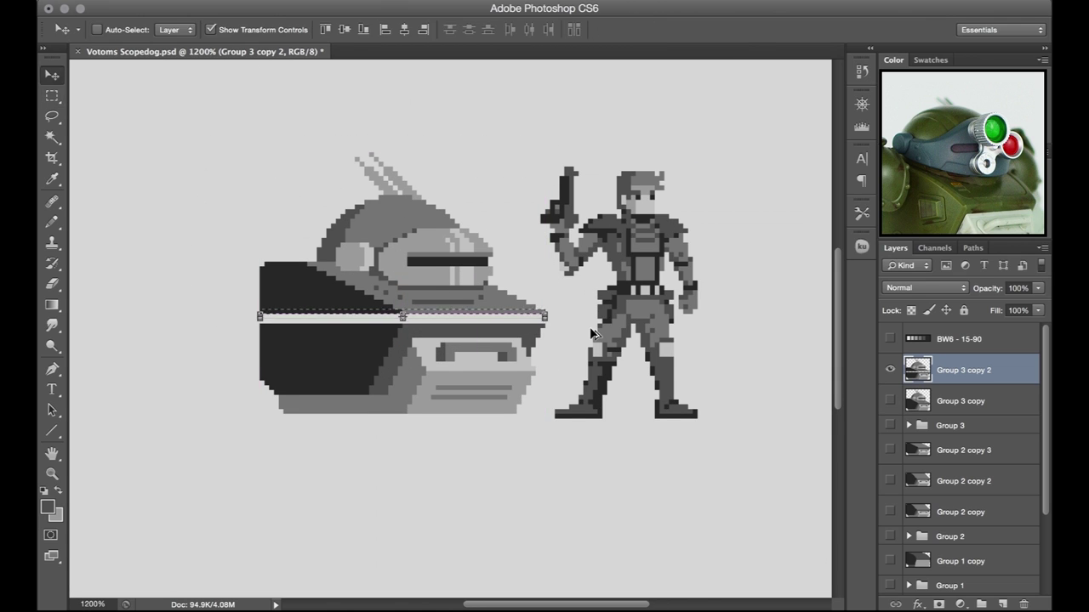
key(ctrl+alt+Down)
key(ctrl+alt+Down)
key(ctrl+d)
key(ctrl+plus)
Redraw the horizontal front edge bands beneath the top face with sampled greys
key(b)
alt+click(410, 327)
drag(390, 318, 574, 322)
alt+click(453, 269)
drag(390, 312, 573, 312)
alt+click(396, 305)
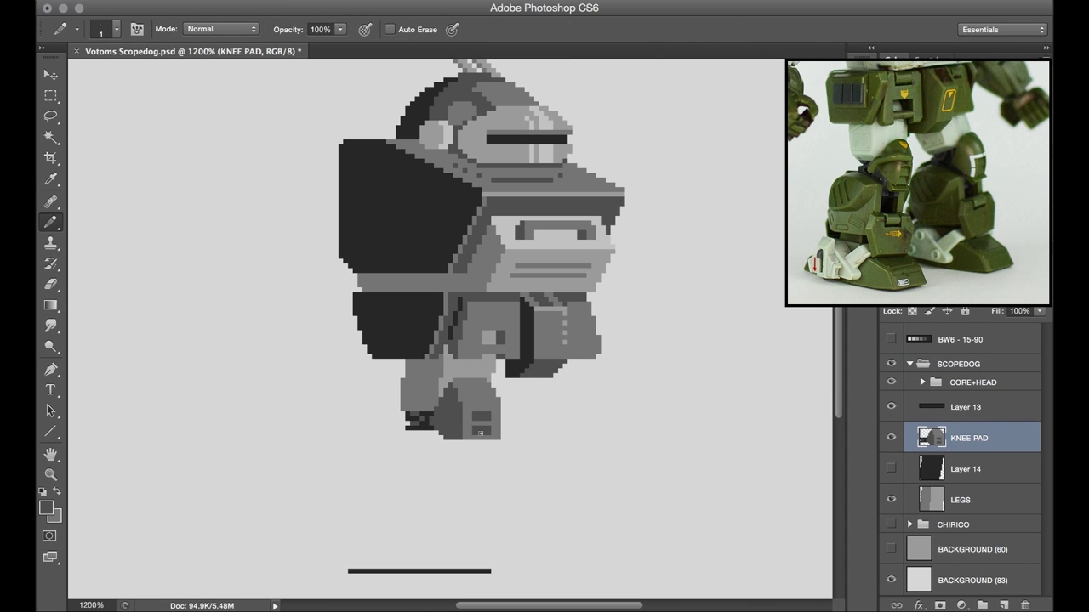
Draw a dark edge beneath the knee pad and fill the rectangular boot area below it on the BOOT layer
drag(451, 442, 505, 446)
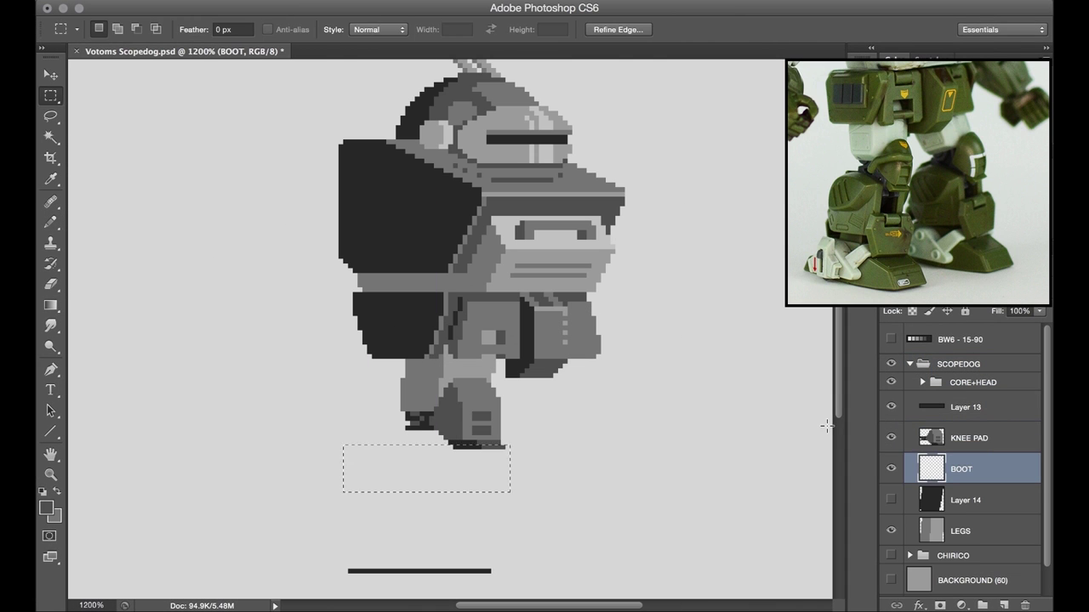
key(alt+BackSpace)
drag(305, 264, 345, 504)
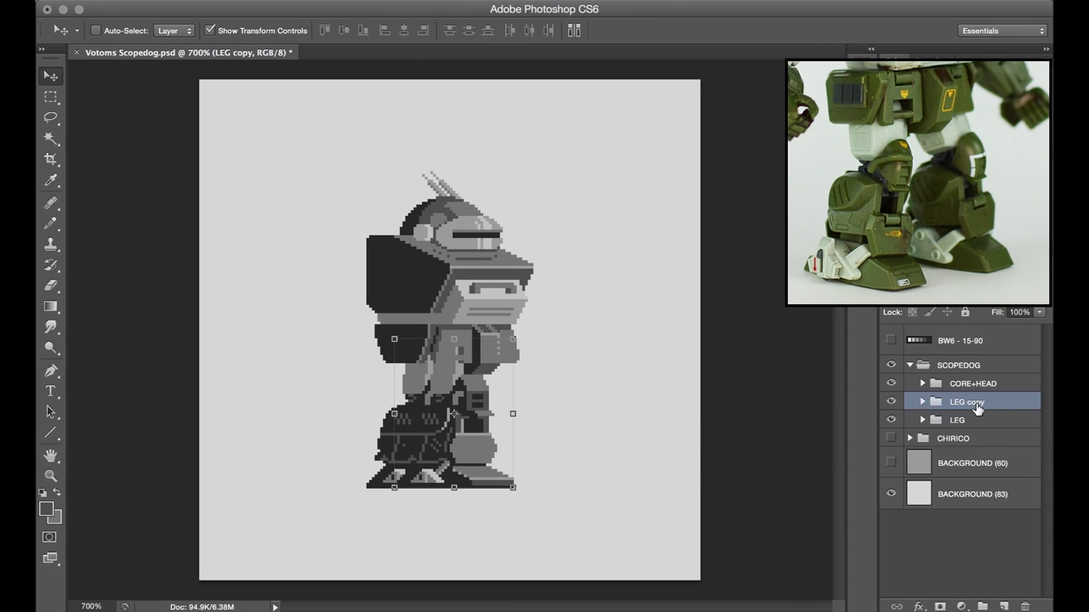
Reorder the leg groups, trying LEG copy beneath LEG and returning it above LEG inside the SCOPEDOG group
drag(976, 410, 932, 427)
click(927, 402)
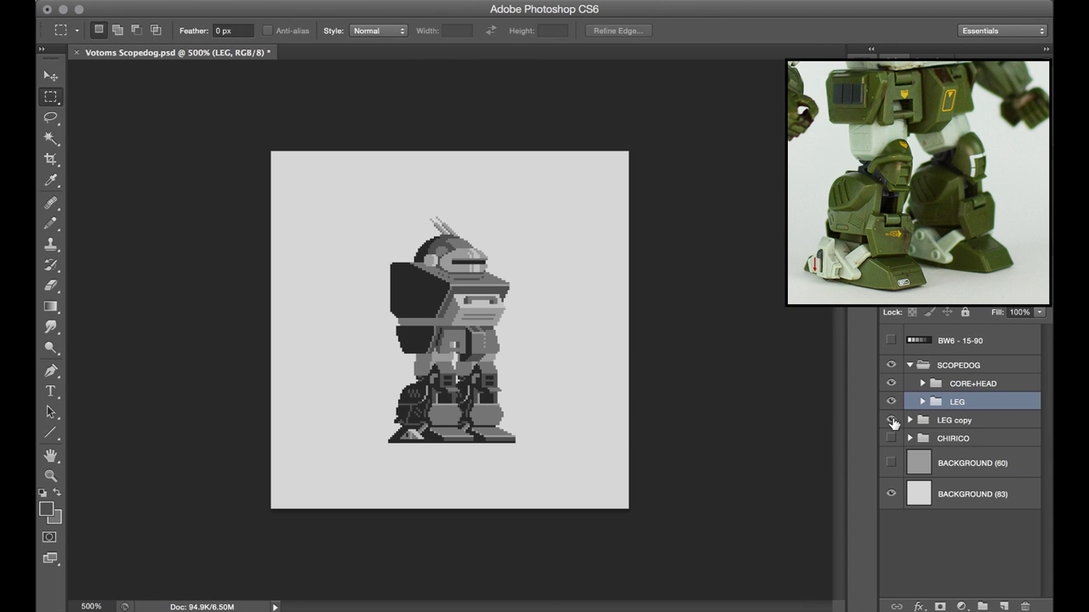
key(v)
drag(945, 420, 969, 393)
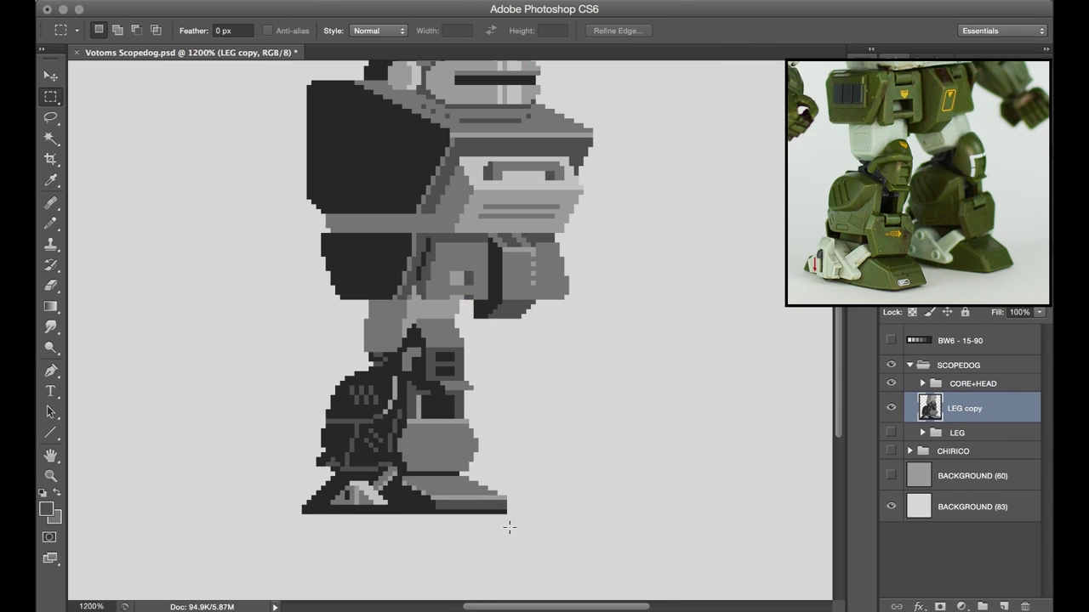
Select the shin and boot together with the calf top on LEG copy and shift them two pixels left
drag(510, 528, 256, 394)
drag(277, 368, 406, 384)
key(v)
key(Left)
key(Left)
key(super+d)
Erase pixels along the tip of the boot to shorten the toe on LEG copy
key(m)
key(e)
drag(493, 512, 491, 499)
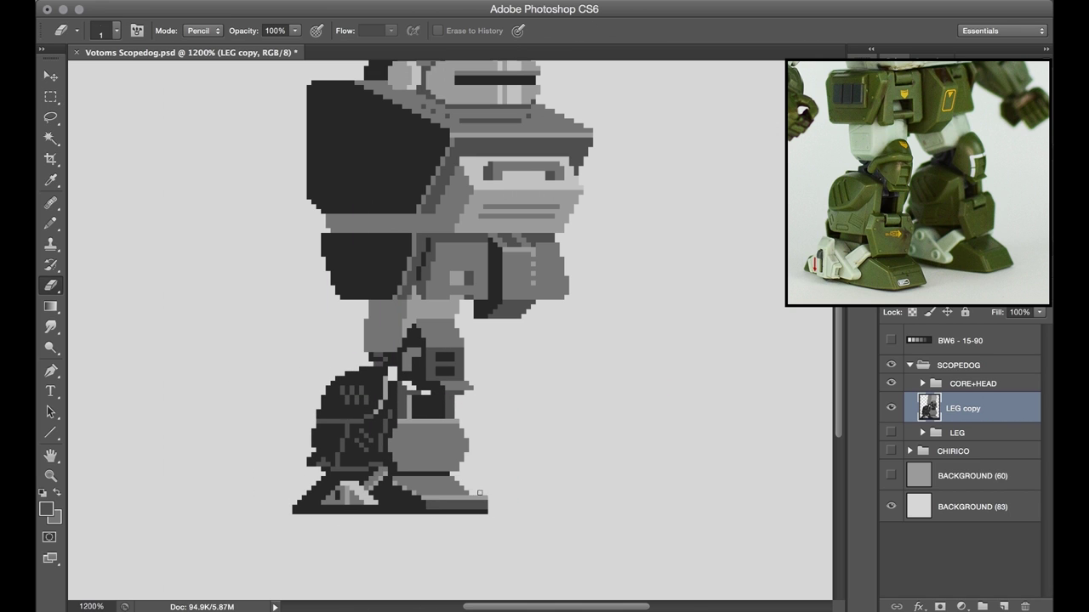
click(479, 493)
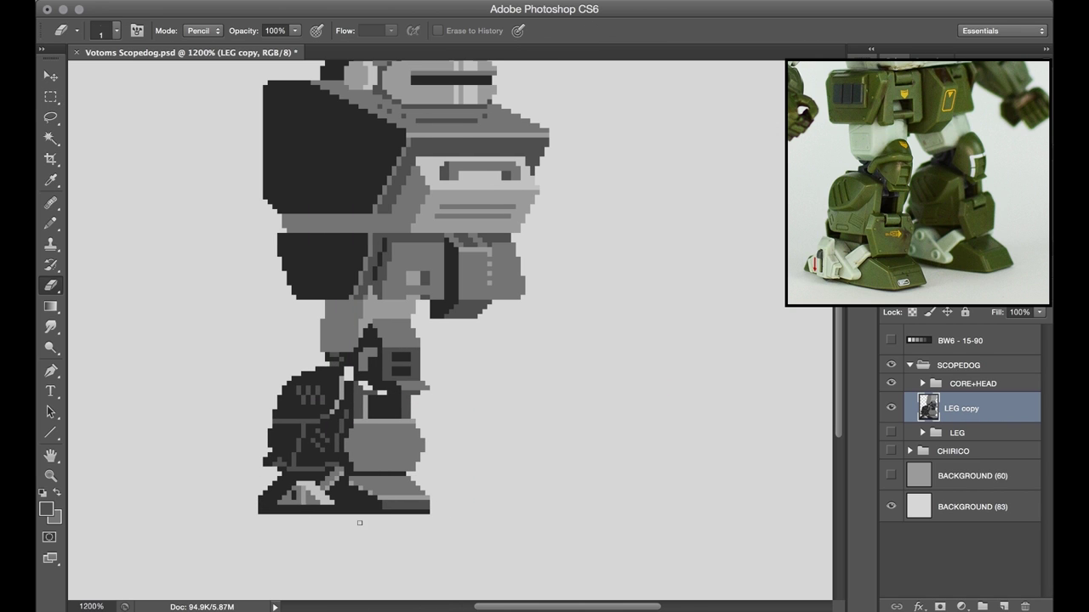
Select the whole angled leg, shift it one pixel left and pick a grey from the knee for touch-ups
key(m)
drag(244, 329, 454, 520)
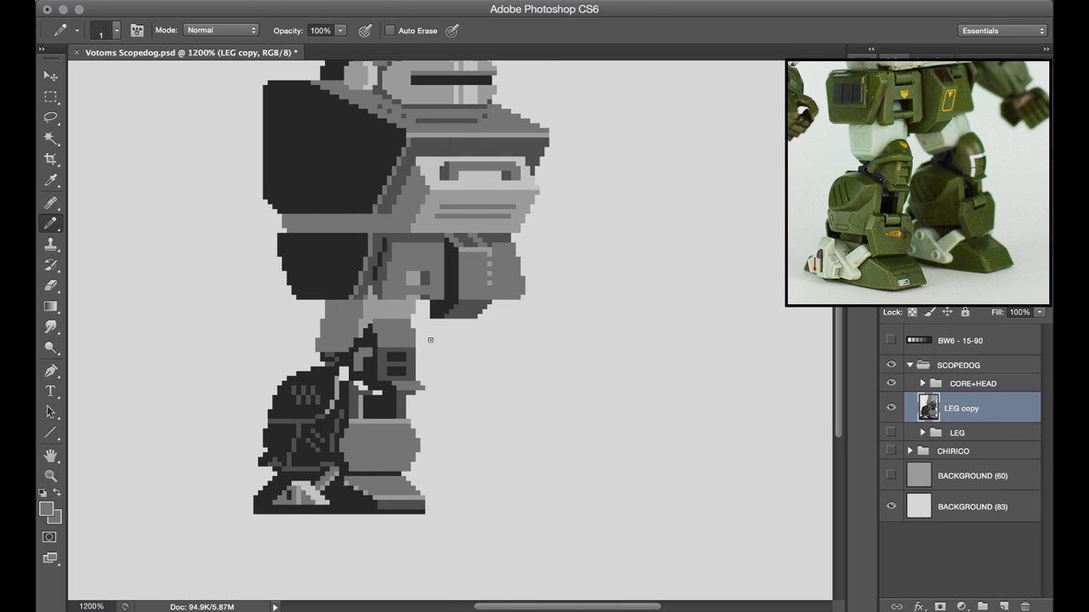
key(e)
key(b)
alt+click(366, 332)
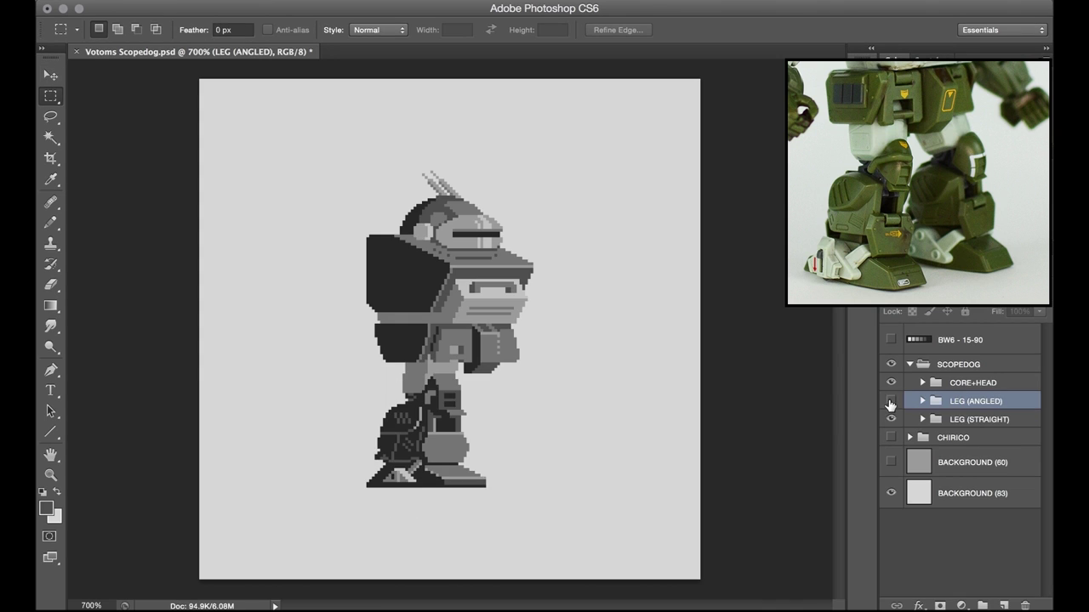
Show the LEG (ANGLED) group and shift the LEG (STRAIGHT) group right to form the second leg
click(889, 403)
click(960, 419)
key(v)
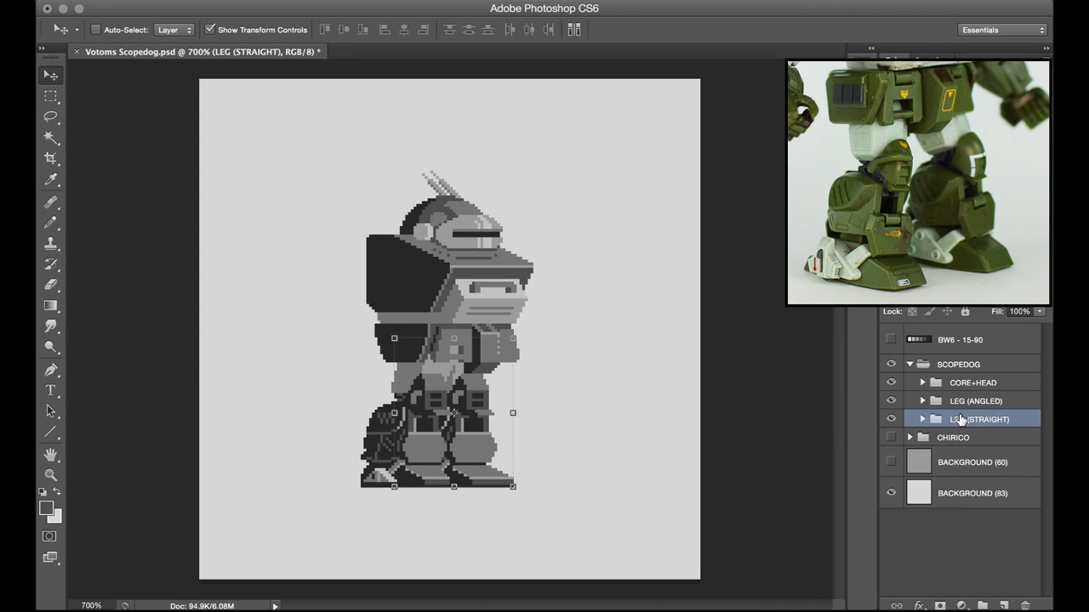
key(shift+Right)
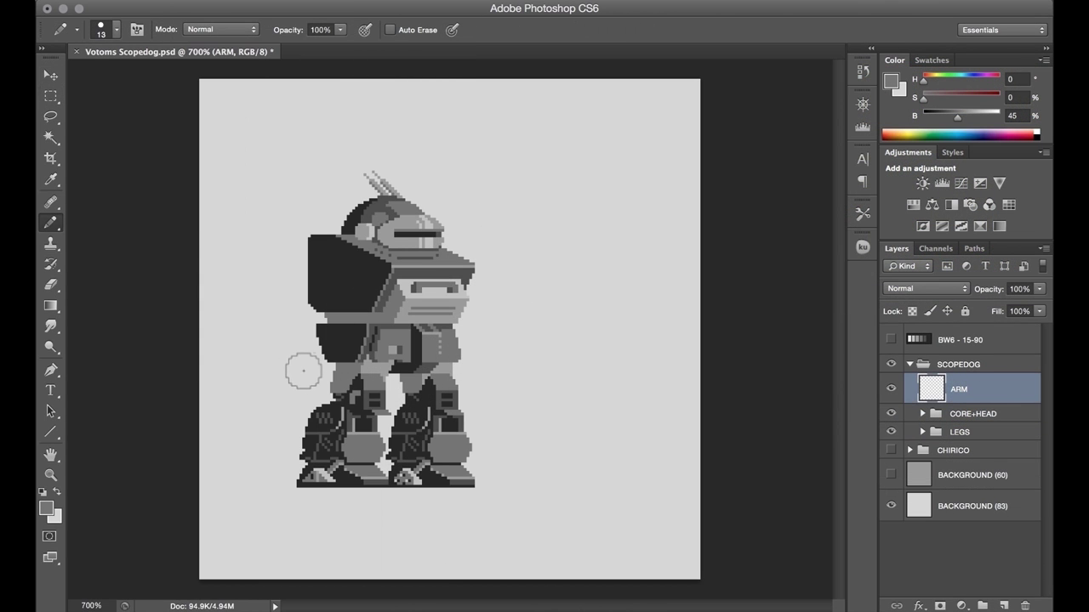
Stamp 13-pixel grey circles for the hand and forearm and a larger circle for the shoulder on the ARM layer
click(302, 372)
click(283, 335)
click(315, 249)
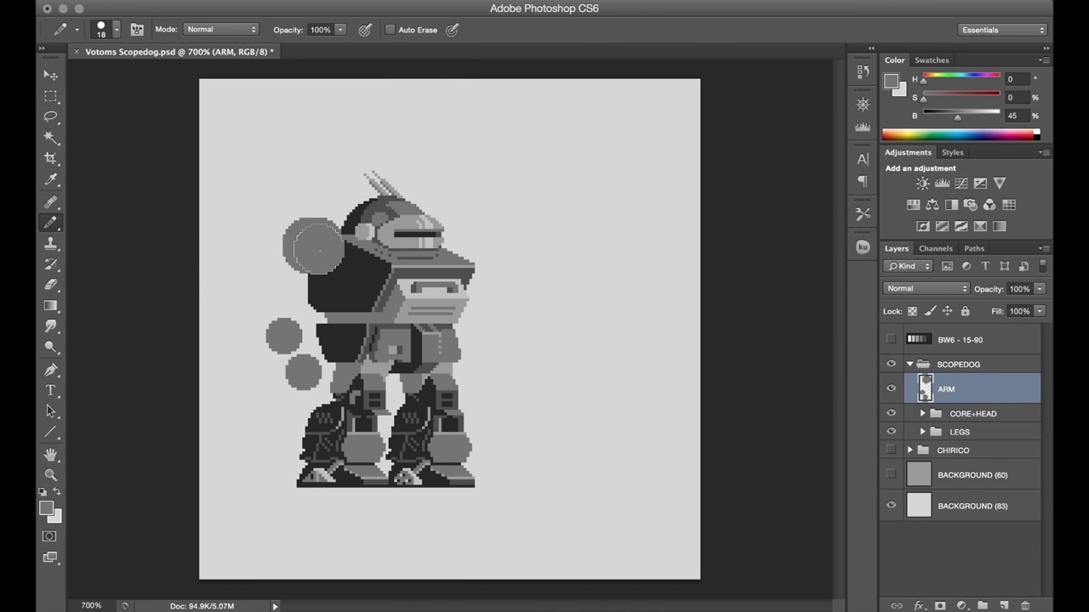
Nudge the arm's circles into position and return to the one-pixel pencil
key(m)
key(v)
key(Right)
key(Up)
key(super+d)
key(b)
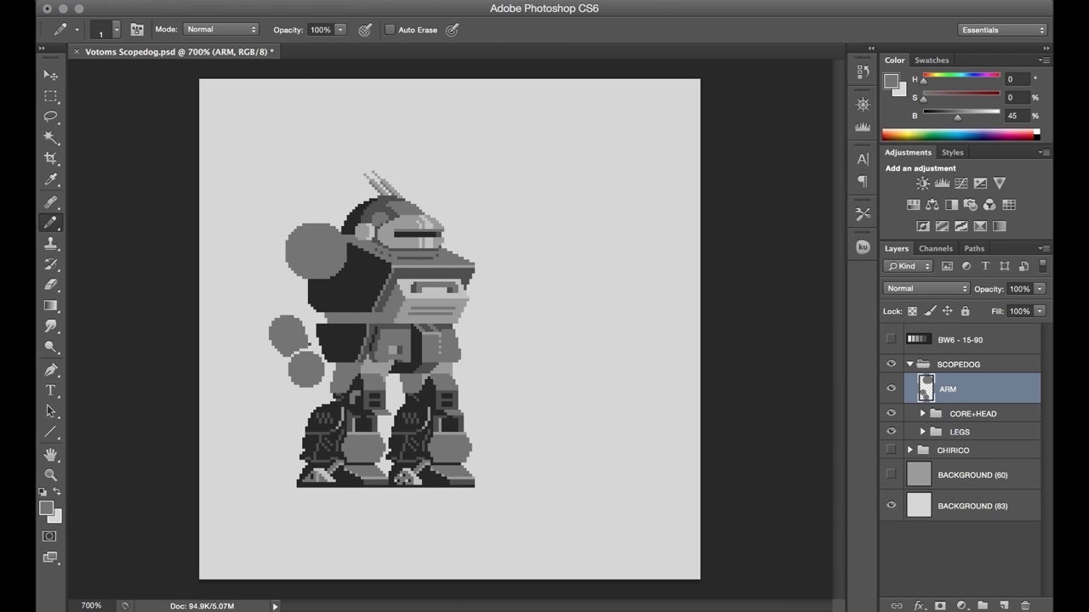
Fill the outlined upper arm between shoulder and forearm with 60% brightness grey
alt+click(335, 318)
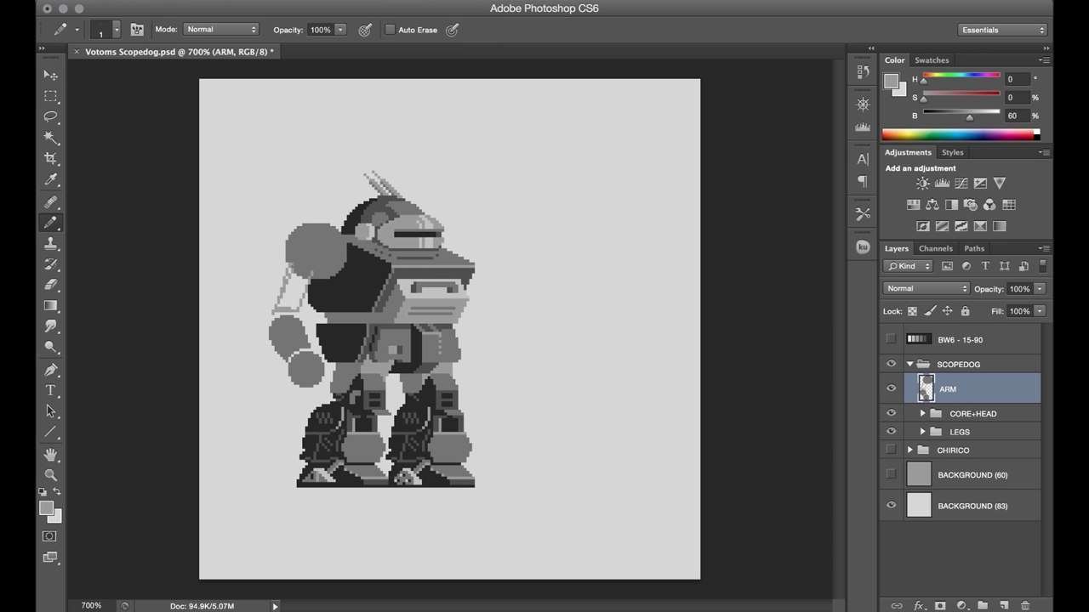
key(w)
click(292, 292)
key(alt+BackSpace)
key(super+d)
Draw a dividing line down the upper arm and fill its shaded side with 45% brightness grey
key(b)
alt+click(306, 265)
drag(305, 271, 292, 316)
key(w)
click(291, 289)
key(alt+BackSpace)
key(super+d)
key(b)
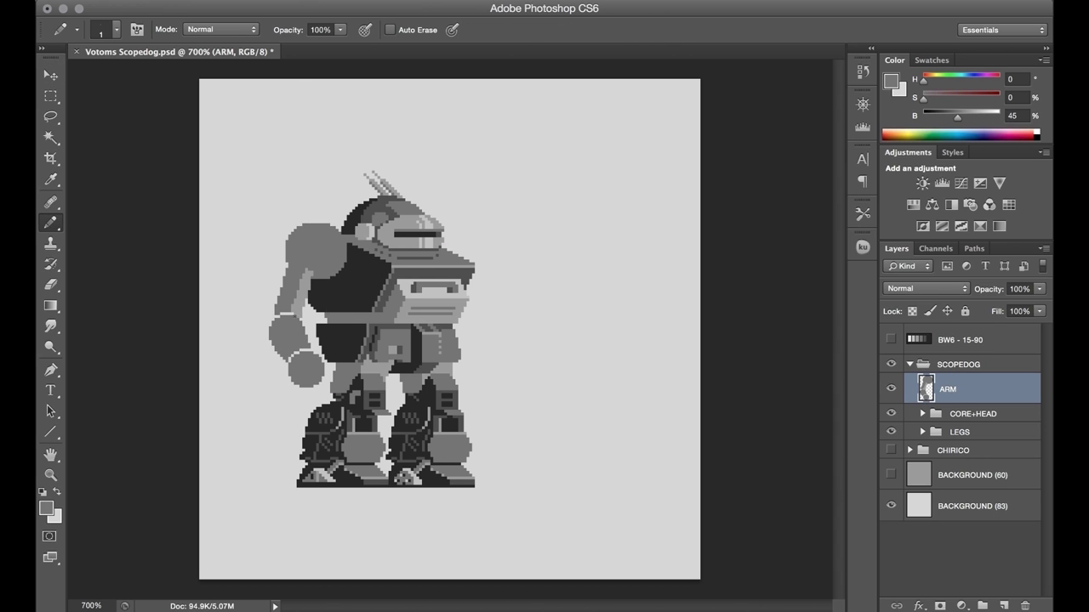
Clean up the upper arm's outline and redraw its edge with sampled greys
alt+click(302, 294)
key(e)
key(b)
alt+click(319, 294)
drag(290, 260, 283, 317)
Refine the upper arm's shading with sampled greys and start a 15% brightness dark rim beneath the shoulder
key(super+equal)
alt+click(270, 287)
key(e)
key(b)
alt+click(287, 288)
alt+click(270, 294)
alt+click(286, 293)
alt+click(271, 277)
alt+click(273, 253)
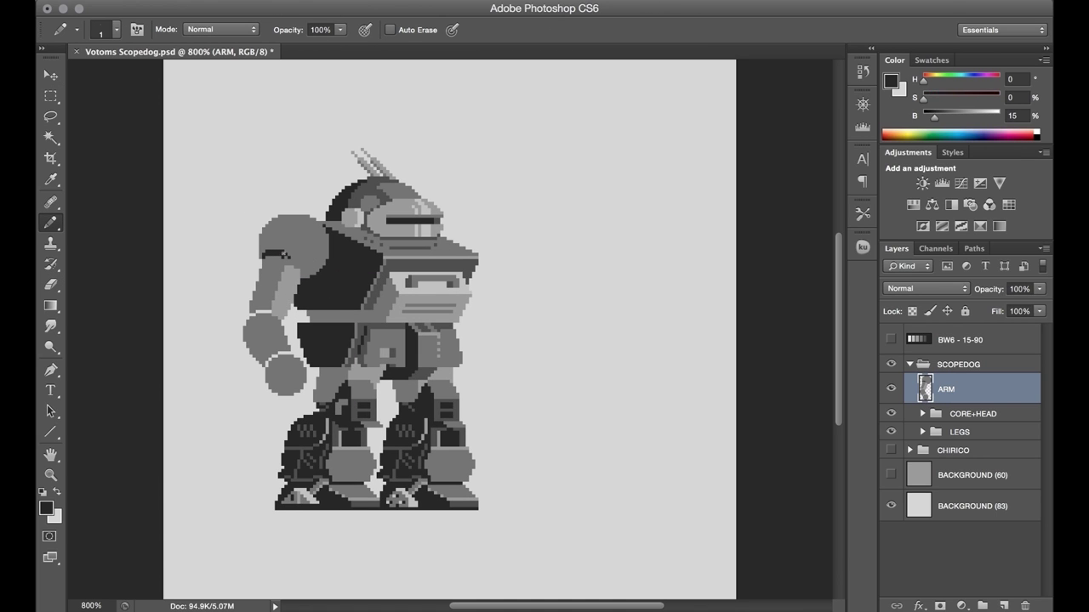
Shade the shoulder armour with a dark rear edge, a lower rim and curved panel lines in sampled greys
alt+click(279, 244)
alt+click(267, 254)
alt+click(282, 236)
mouse_move(264, 252)
mouse_down()
mouse_move(281, 220)
mouse_move(272, 253)
mouse_up()
alt+click(277, 254)
key(super+equal)
drag(292, 200, 277, 253)
alt+click(285, 257)
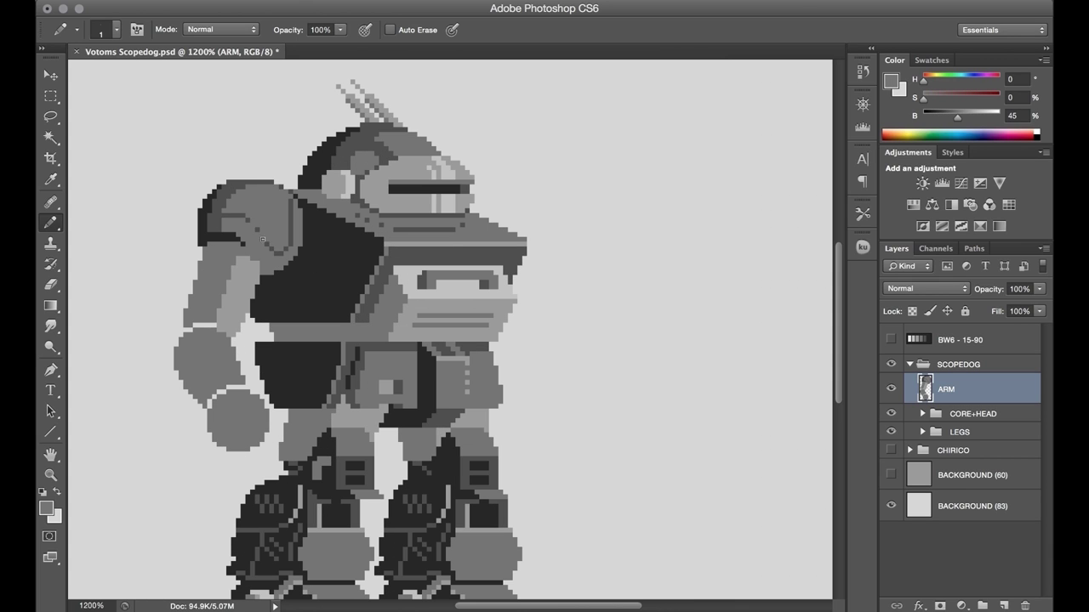
Touch up the panel line pixels in the middle of the shoulder armour with a sampled grey
alt+click(298, 219)
click(250, 241)
click(237, 228)
scroll(237, 228, down, 2)
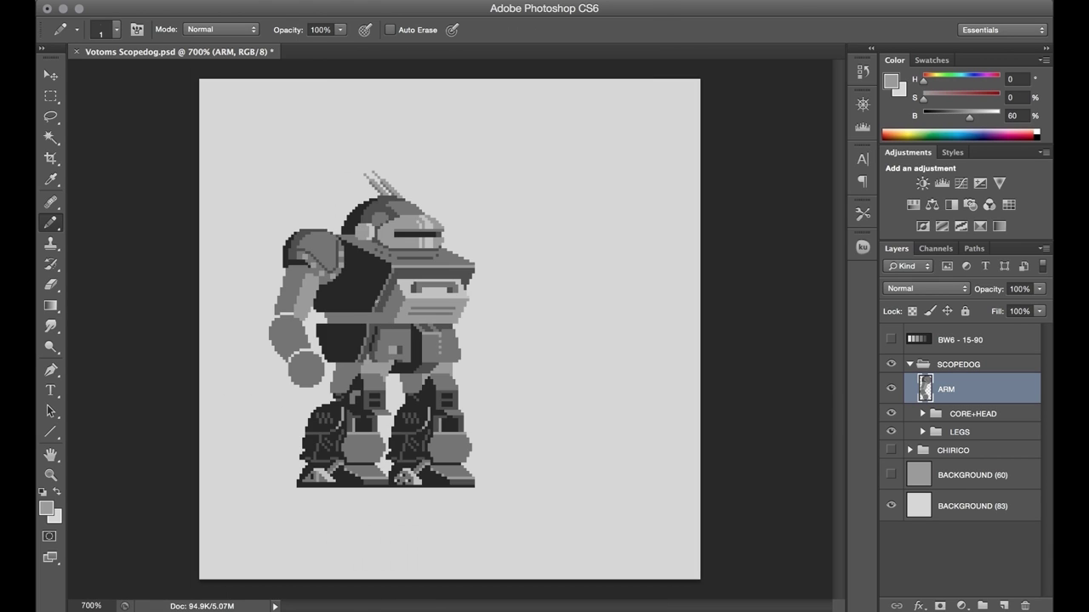
Redraw the forearm's outline as an angular shape with a protruding elbow and erase the stray pixels
alt+click(287, 327)
scroll(287, 327, up, 2)
drag(248, 322, 257, 347)
alt+click(342, 341)
key(e)
click(259, 317)
key(b)
Draw dark seam lines across the middle of the upper arm and along the elbow joint
drag(287, 255, 307, 260)
drag(310, 260, 330, 260)
alt+click(337, 267)
alt+click(299, 318)
drag(324, 311, 325, 351)
alt+click(299, 260)
drag(297, 303, 263, 322)
Add lighter pixels to the front of the upper arm below the shoulder and sample the shoulder's dark grey
alt+click(319, 206)
drag(310, 260, 317, 238)
key(super+minus)
key(super+plus)
alt+click(180, 194)
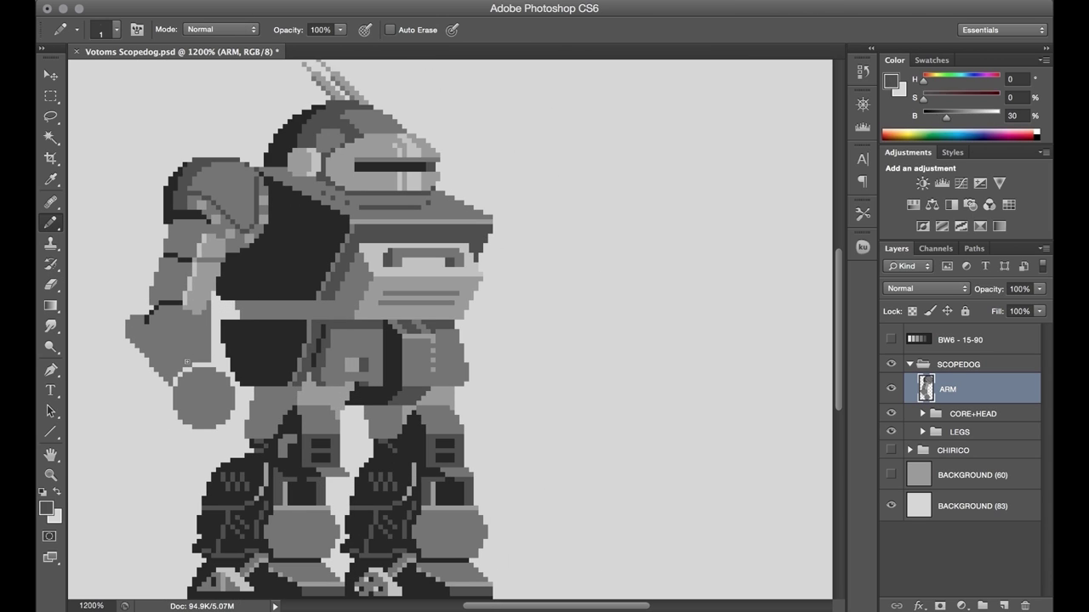
Outline the forearm's rear plate, fill it with 30% brightness grey and edge the elbow in near-black
drag(185, 310, 174, 380)
key(g)
click(172, 340)
key(e)
key(b)
alt+click(153, 312)
drag(129, 318, 170, 380)
alt+click(176, 341)
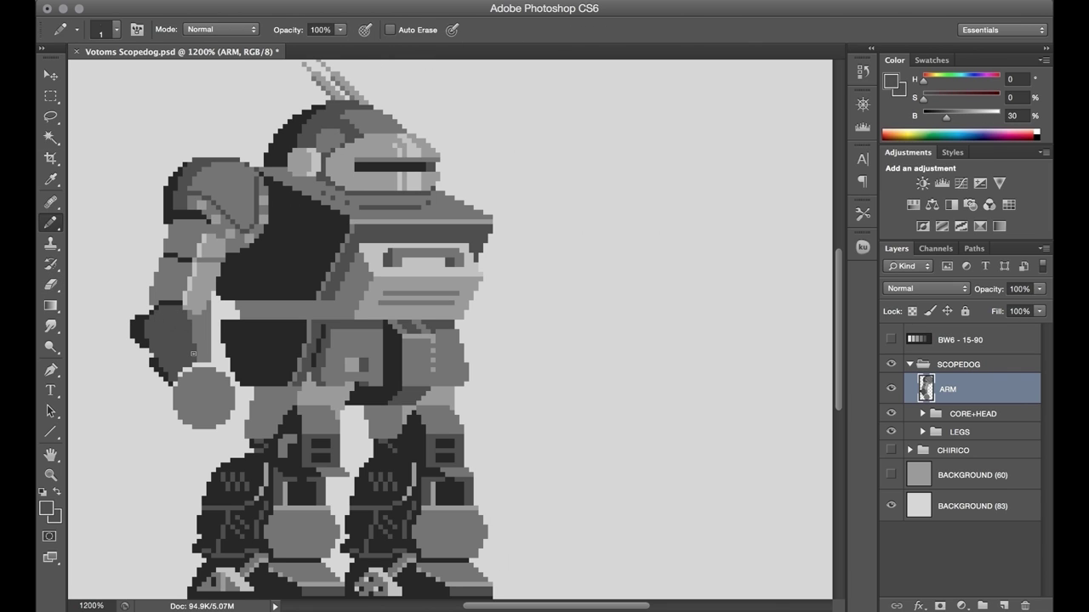
Refine the forearm's front edge and add 75% brightness rivet highlights to the shoulder armour
key(e)
key(b)
alt+click(204, 342)
alt+click(260, 215)
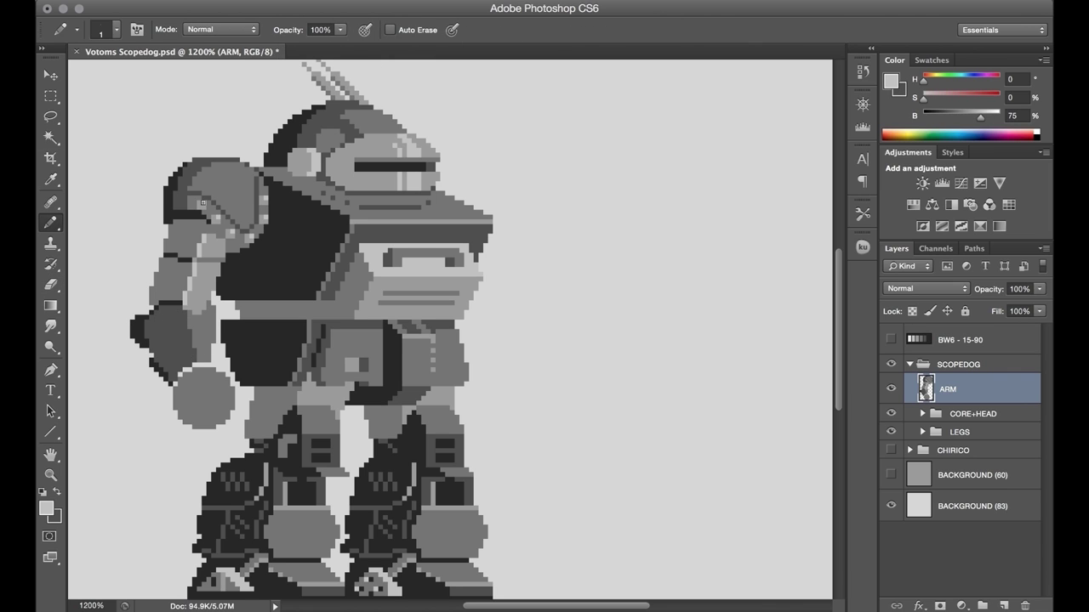
Draw a small hinge detail at the elbow joint with light and dark sampled greys
alt+click(207, 262)
alt+click(179, 328)
mouse_move(191, 296)
mouse_down()
mouse_move(204, 297)
mouse_move(152, 298)
mouse_up()
alt+click(183, 261)
alt+click(204, 328)
alt+click(223, 327)
click(197, 298)
alt+click(204, 279)
Clean up the elbow and lower upper-arm pixels with sampled greys
key(e)
key(b)
alt+click(169, 285)
alt+click(170, 303)
alt+click(212, 378)
Reshape the hand circle into an angular fist with a dark wrist seam and shaded rear side
key(e)
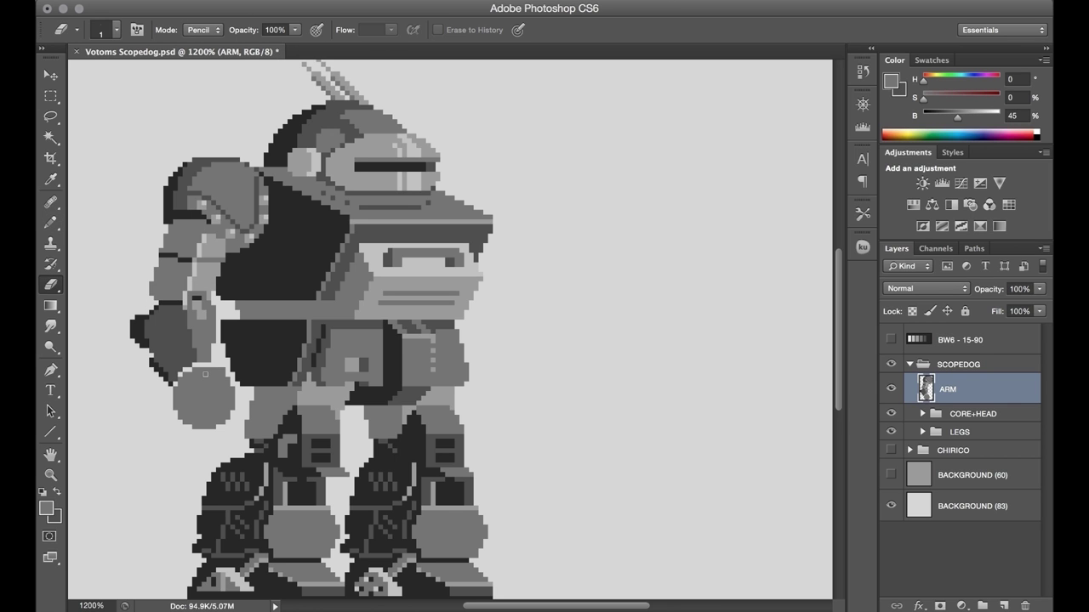
key(b)
alt+click(161, 372)
scroll(194, 391, left, 3)
key(super+equal)
alt+click(166, 340)
drag(213, 369, 187, 436)
mouse_move(179, 387)
mouse_down()
mouse_move(210, 405)
mouse_move(217, 431)
mouse_up()
Trim the fist's outline and add dark finger gaps and knuckle shading with sampled greys
alt+click(216, 379)
key(e)
key(b)
alt+click(222, 385)
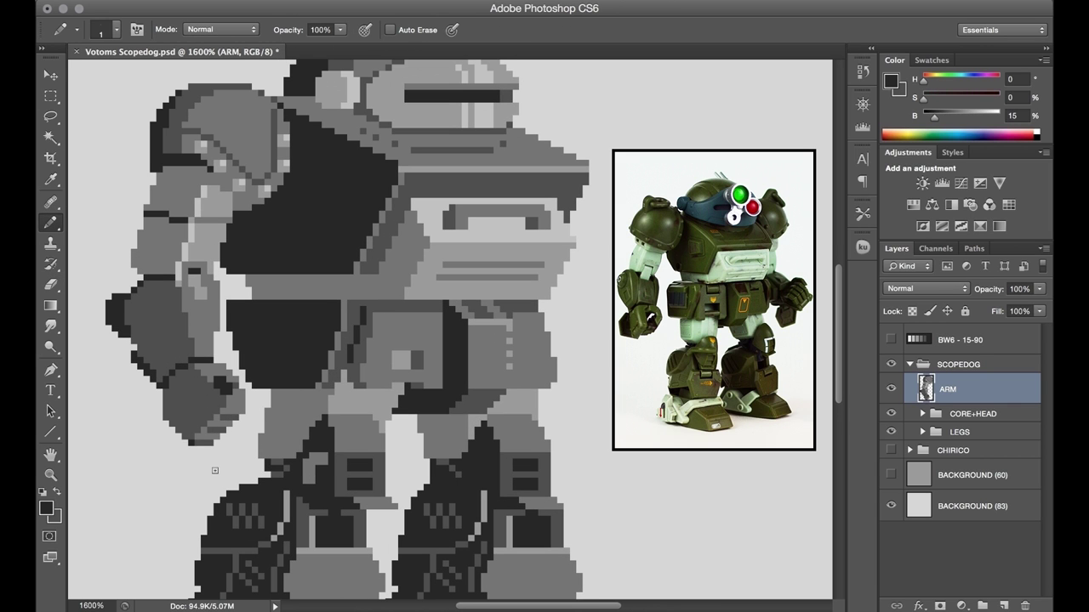
alt+click(185, 274)
drag(190, 372, 223, 404)
alt+click(232, 395)
alt+click(214, 401)
scroll(217, 407, down, 1)
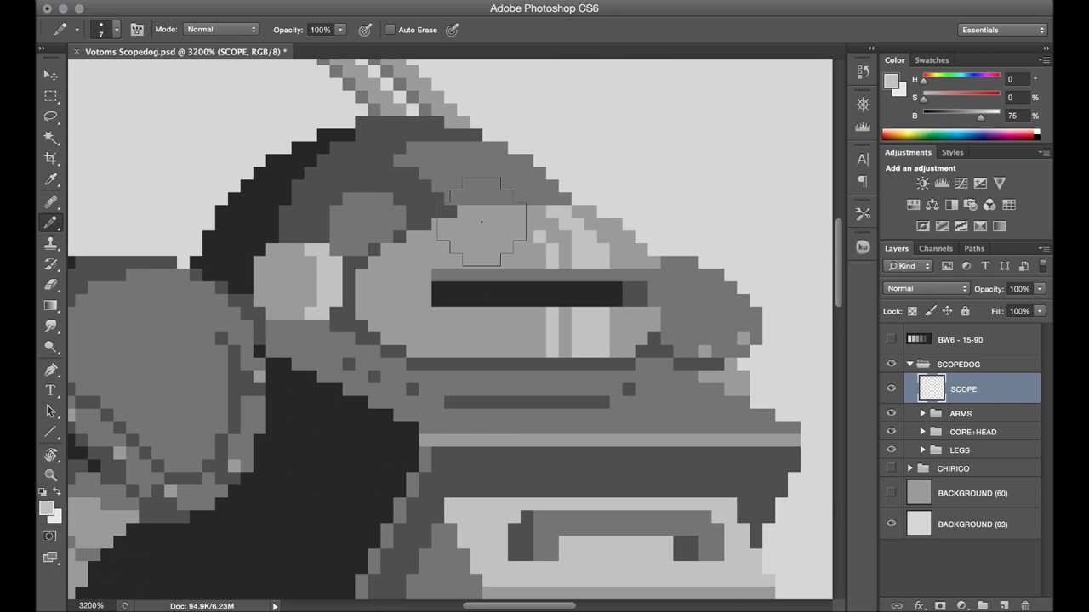
Stamp three 75% brightness lens discs of 8, 6 and 5 pixels over the visor on the SCOPE layer
click(534, 219)
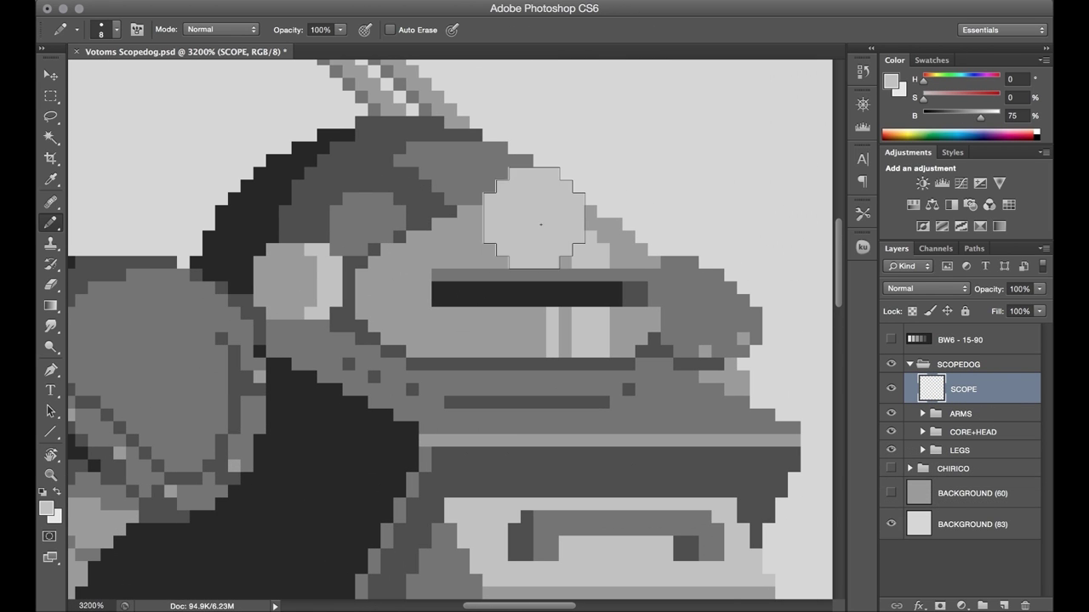
key(bracketleft)
key(bracketleft)
click(603, 288)
key(bracketleft)
click(497, 313)
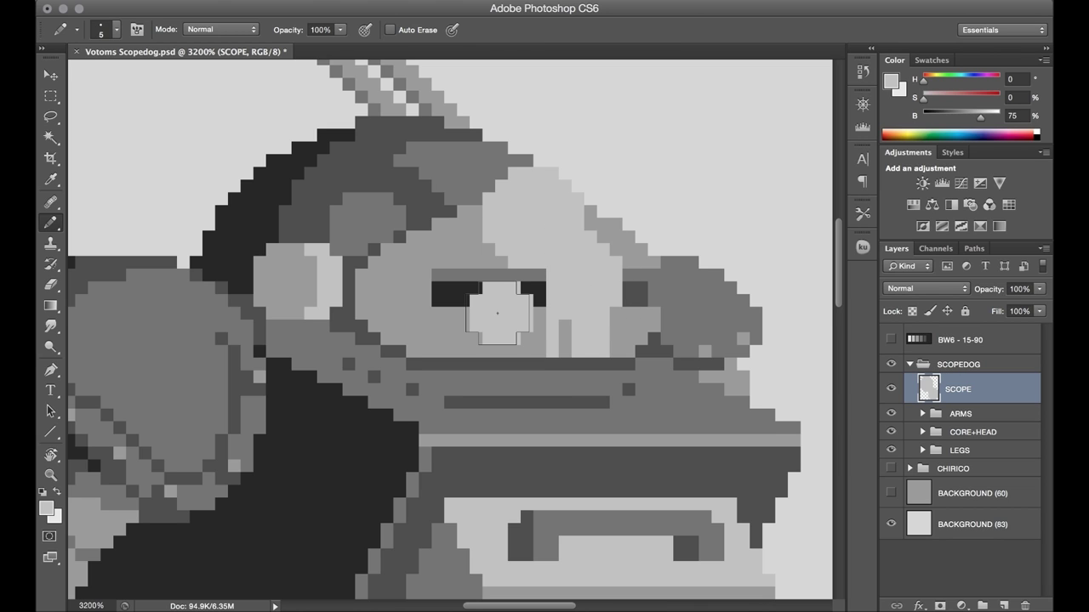
Stamp a 6-pixel mid-grey disc inside the largest scope lens
alt+click(462, 185)
key(bracketright)
key(bracketright)
key(bracketright)
key(bracketright)
key(bracketright)
click(533, 219)
Stamp a 4-pixel disc in 30% brightness grey inside the medium scope lens
alt+click(429, 208)
key(bracketleft)
key(bracketleft)
click(584, 281)
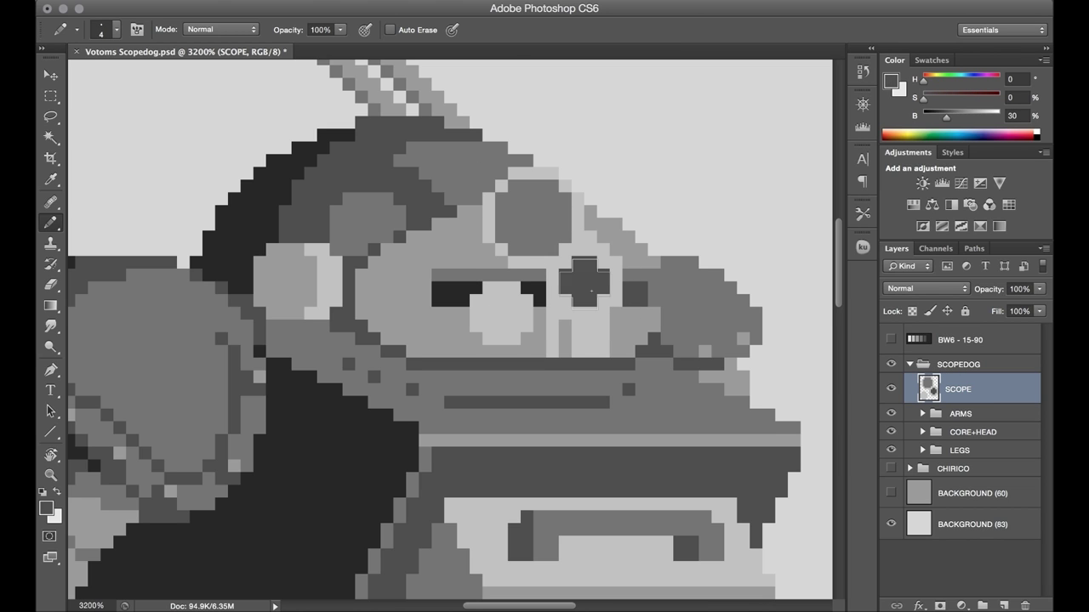
Fill the smallest scope lens with a mid-grey centre and widen the largest lens's light rim into a barrel
alt+click(660, 320)
click(500, 311)
drag(501, 311, 513, 301)
alt+click(490, 208)
mouse_move(502, 173)
mouse_down()
mouse_move(476, 199)
mouse_move(501, 262)
mouse_up()
mouse_move(539, 276)
mouse_down()
mouse_move(527, 300)
mouse_move(551, 350)
mouse_up()
Check the head artwork with the SCOPE layer hidden, and extend the smallest lens's barrel on SCOPE in sampled light grey
click(922, 432)
click(892, 390)
click(978, 519)
alt+click(524, 244)
click(892, 388)
click(958, 389)
alt+click(489, 288)
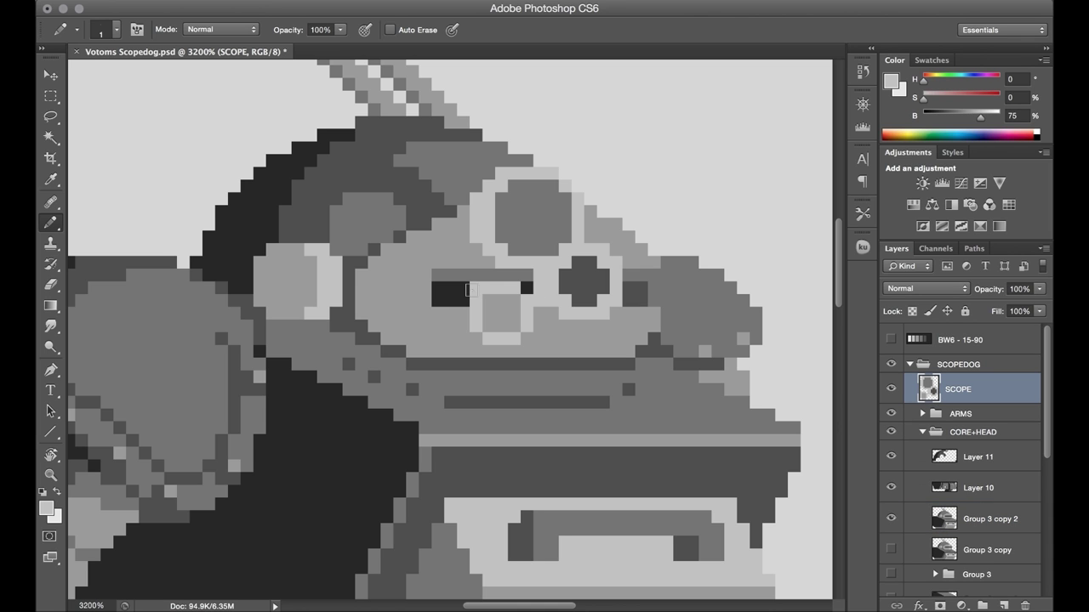
drag(476, 287, 477, 339)
Shade around the scope lenses with sampled dark grey and nudge the scope artwork two pixels sideways toward the ear disc
alt+click(451, 202)
mouse_move(488, 174)
mouse_down()
mouse_move(462, 198)
mouse_move(462, 232)
mouse_move(528, 278)
mouse_move(464, 175)
mouse_up()
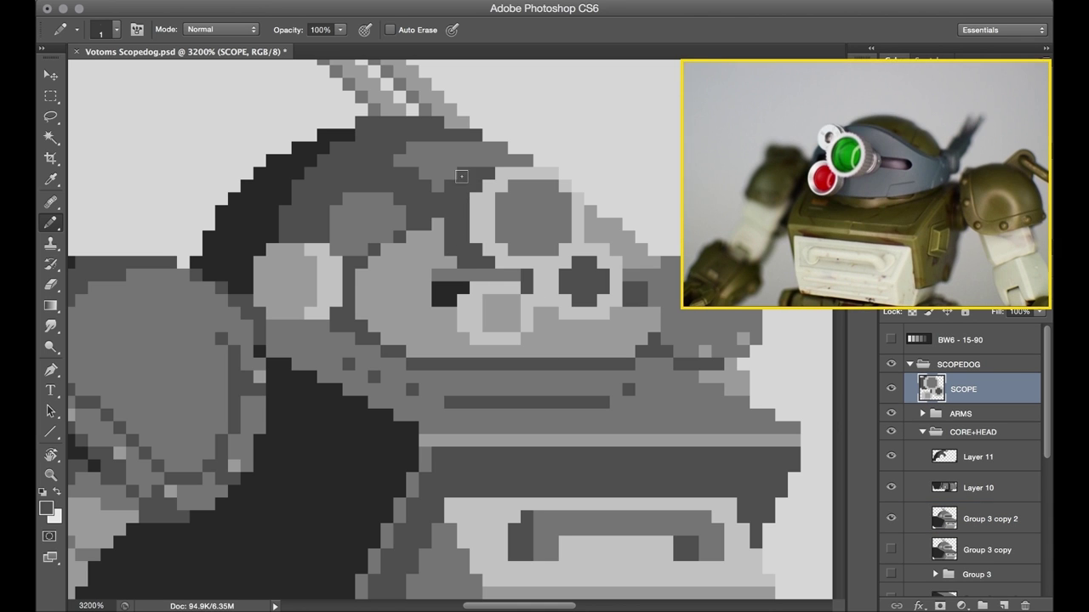
drag(527, 276, 526, 288)
mouse_move(462, 339)
mouse_down()
mouse_move(476, 274)
mouse_move(539, 289)
mouse_up()
key(super+Left)
key(super+Left)
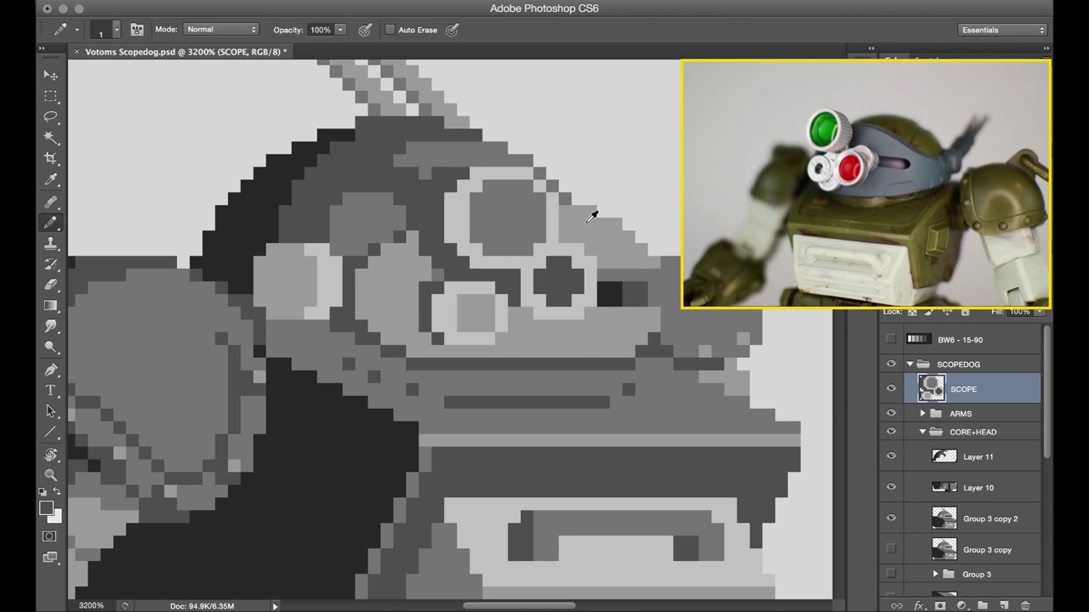
Add glint pixels to the two larger lenses and a near-white ring on the largest, restoring its outer edge in 75% grey
alt+click(588, 217)
click(527, 210)
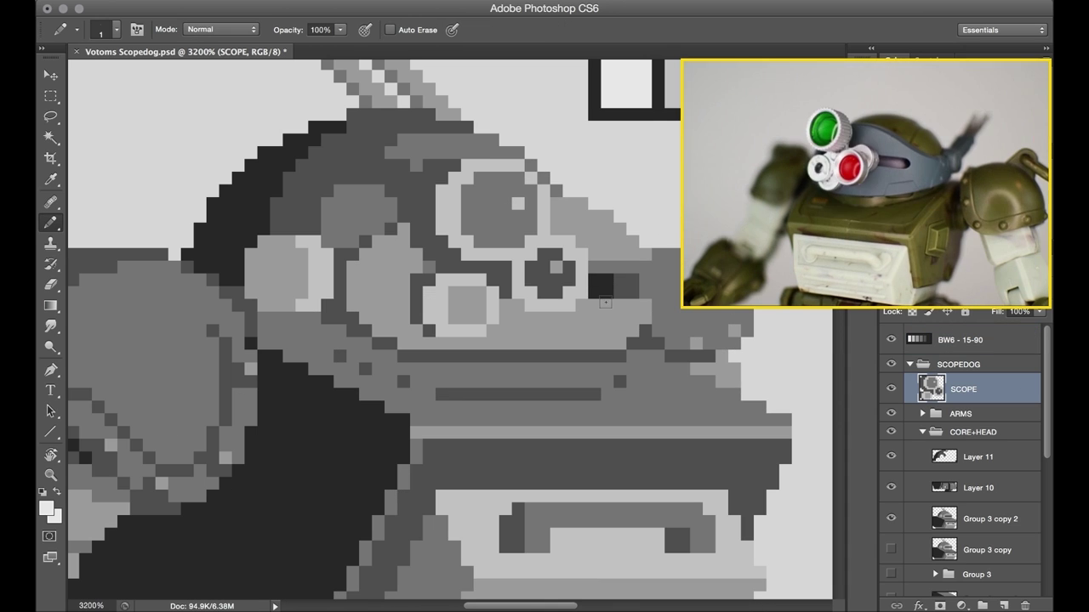
mouse_move(479, 165)
mouse_down()
mouse_move(544, 230)
mouse_move(454, 194)
mouse_move(467, 177)
mouse_up()
alt+click(442, 197)
drag(454, 165, 441, 178)
drag(441, 242, 454, 255)
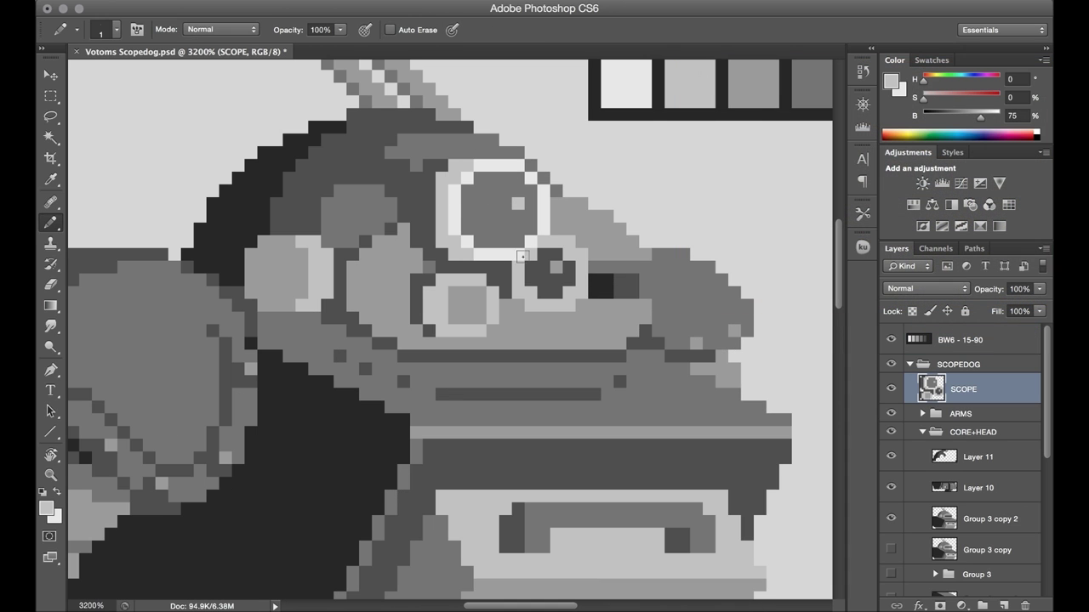
Carry the light rim onto the two smaller scope lenses and retouch their edges and centres with sampled greys
alt+click(505, 255)
mouse_move(543, 241)
mouse_down()
mouse_move(517, 290)
mouse_move(465, 283)
mouse_move(491, 294)
mouse_move(424, 321)
mouse_move(406, 303)
mouse_move(474, 307)
mouse_move(417, 331)
mouse_up()
alt+click(441, 331)
alt+click(417, 306)
key(e)
key(b)
alt+click(488, 290)
drag(479, 319, 454, 294)
alt+click(497, 281)
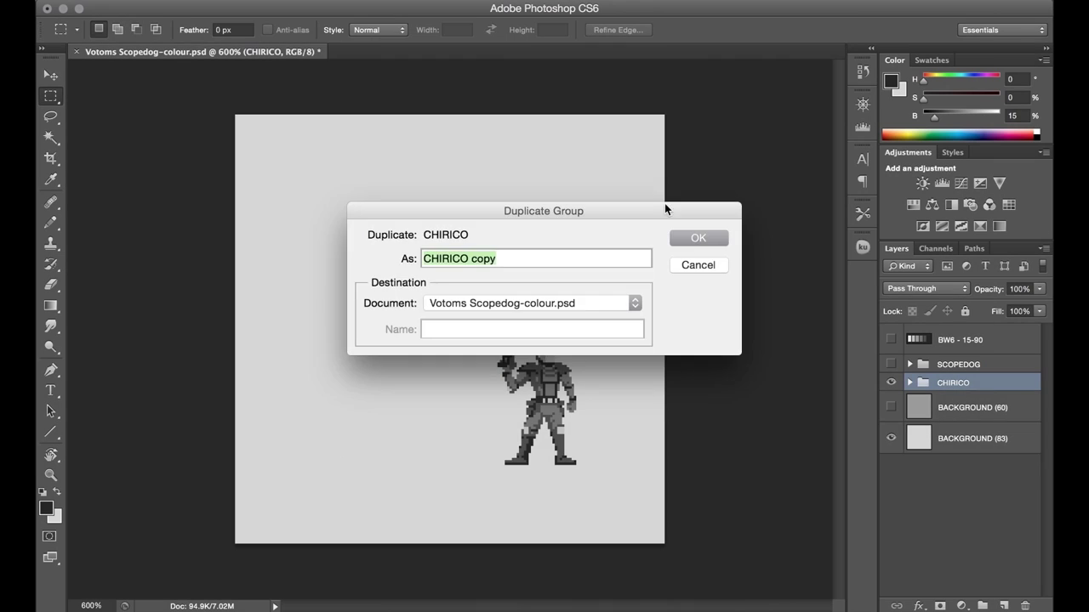
Duplicate the CHIRICO group as CHIRICO copy and move the copied figure to the centre of the canvas
key(Return)
drag(557, 377, 469, 315)
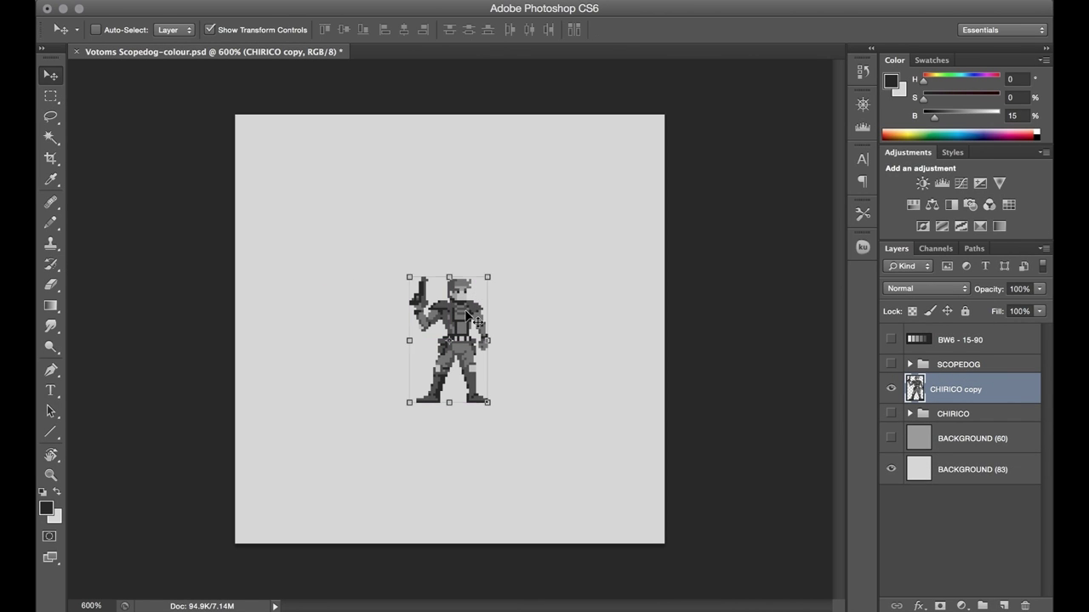
key(m)
Add a new layer and set the foreground colour to pinkish red with hue 345, saturation 70 and brightness 90
key(super+shift+alt+n)
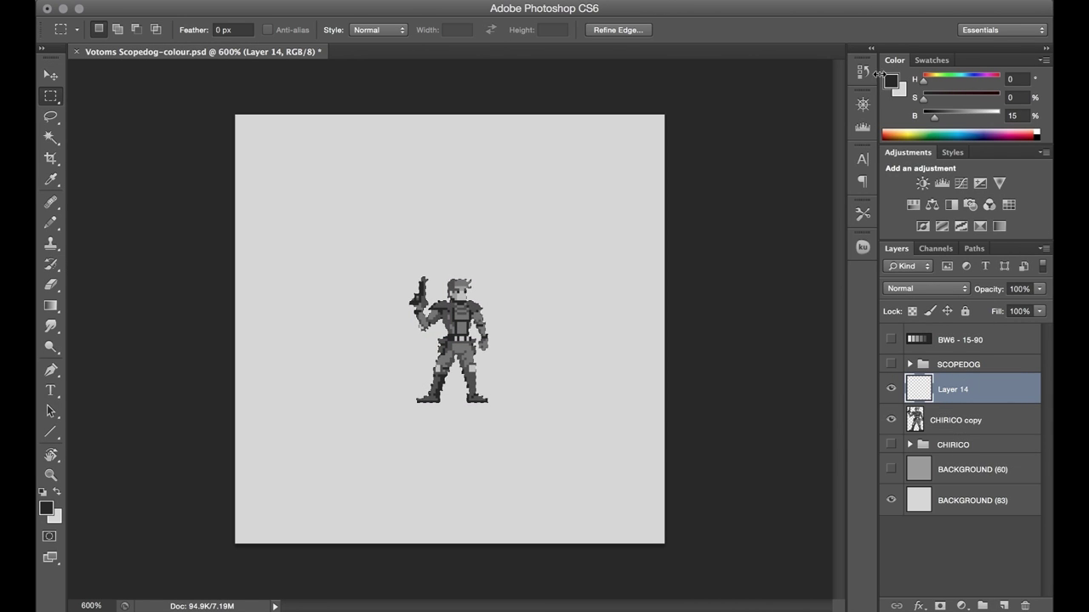
click(890, 81)
click(791, 142)
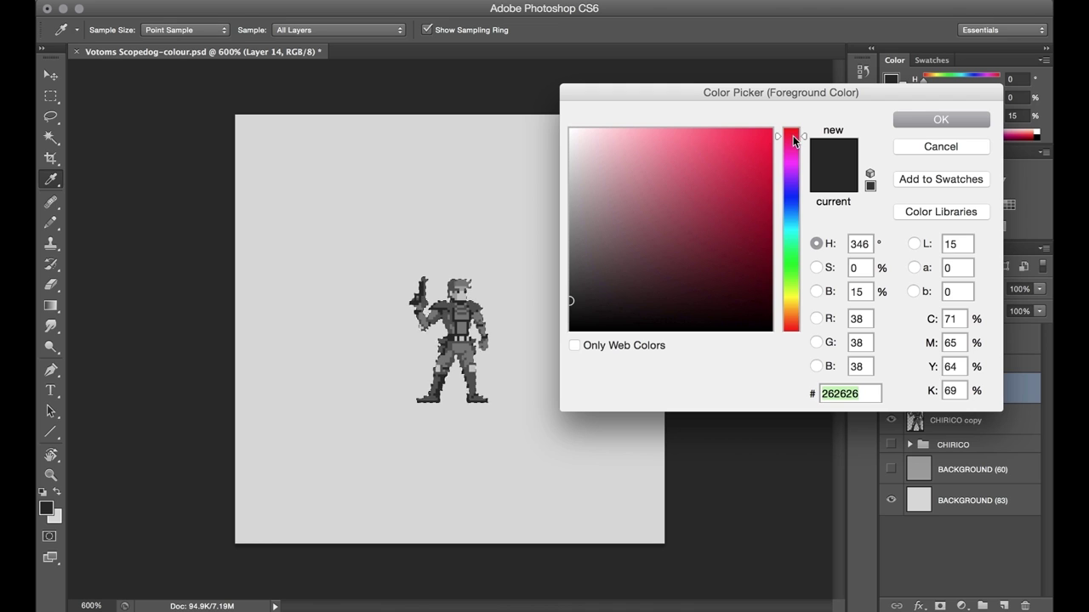
click(722, 134)
click(941, 119)
click(1013, 98)
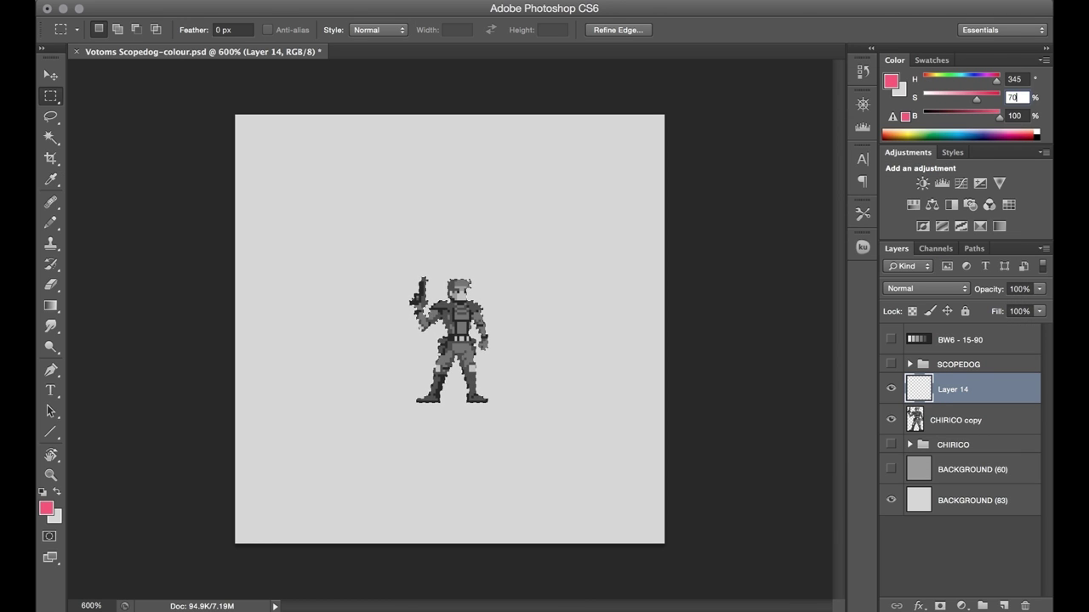
key(Tab)
text(90)
key(Return)
Fill the figure's silhouette with the red, set the layer's blend mode to Color and merge it into CHIRICO copy
key(x)
key(super+BackSpace)
key(super+d)
click(925, 290)
click(913, 590)
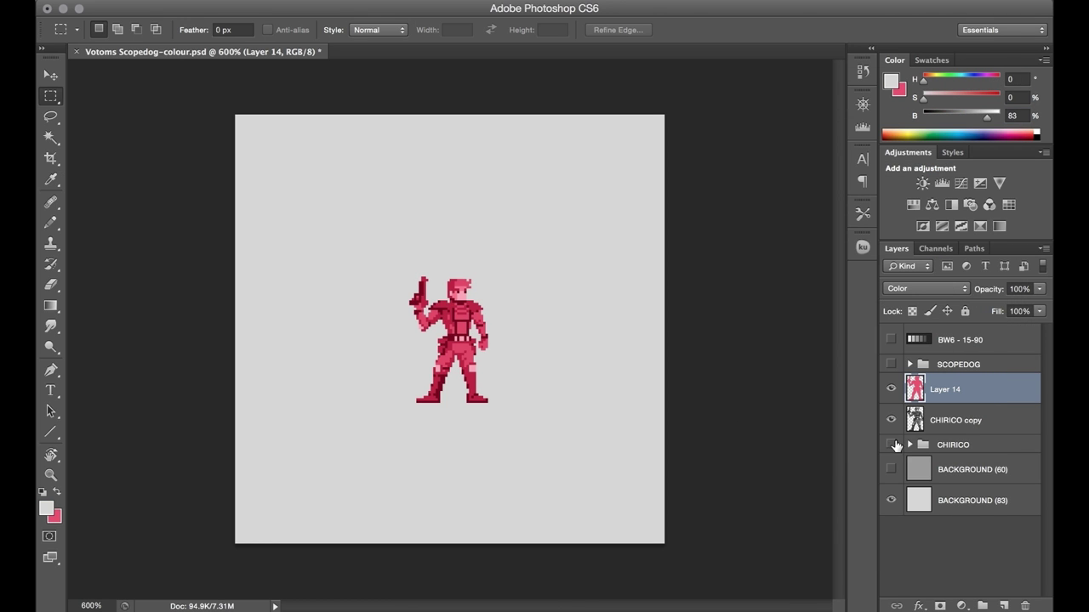
key(ctrl+e)
Select the figure's front hair and set the foreground colour to a blue with hue 210 and saturation 80
key(ctrl+plus)
key(ctrl+plus)
key(ctrl+plus)
key(ctrl+plus)
key(i)
click(486, 202)
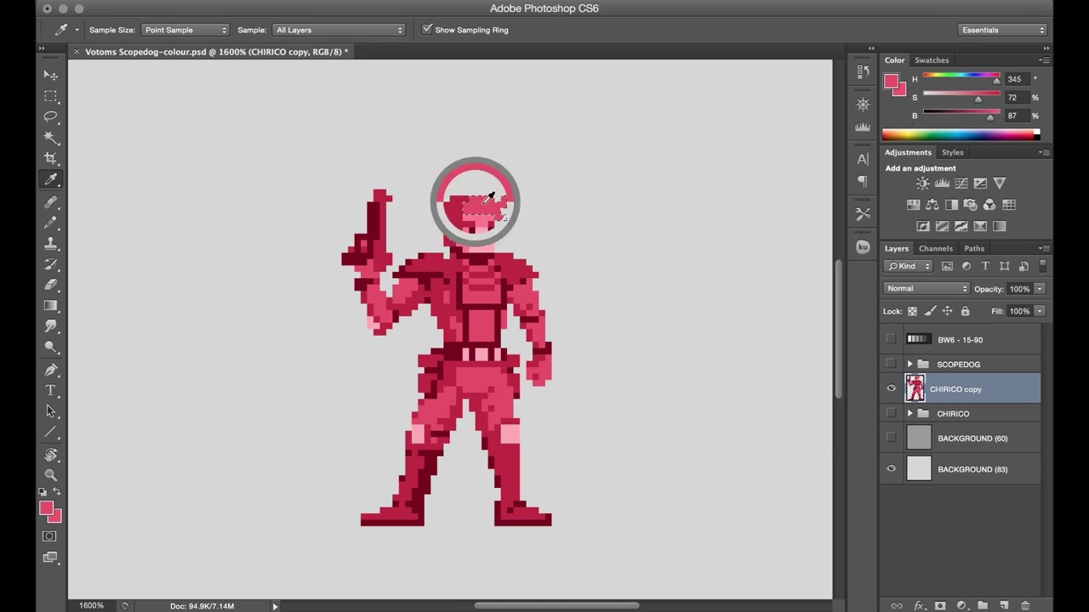
click(891, 81)
click(793, 214)
key(Return)
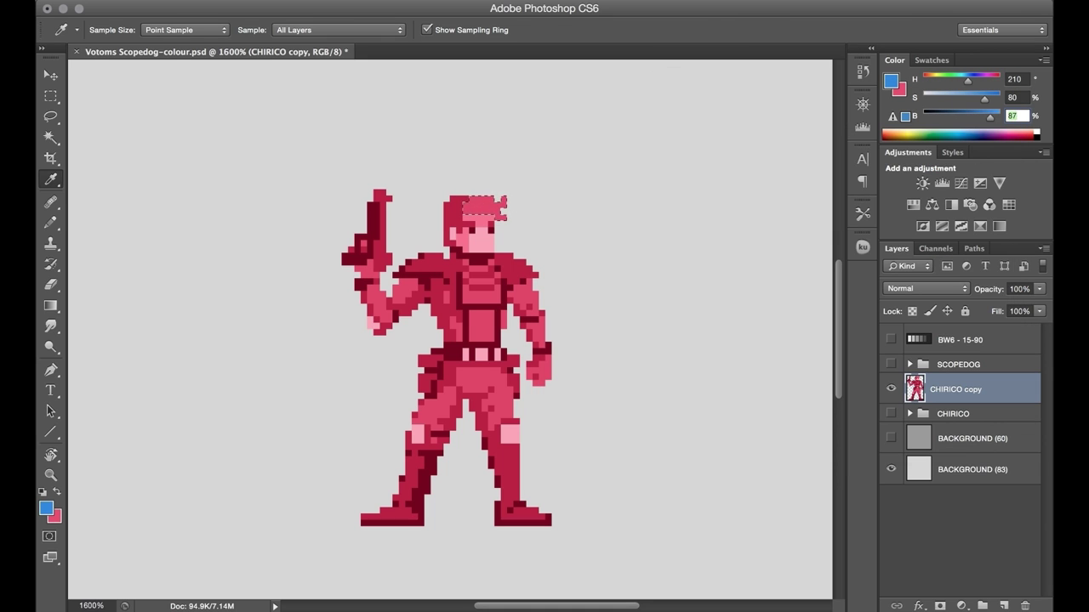
Fill the front hair with the blue on a new layer and deselect it
key(ctrl+shift+alt+n)
key(x)
key(ctrl+BackSpace)
key(m)
key(ctrl+d)
Select the darker back hair from CHIRICO copy and set the colour for Layer 14 to hue 250, saturation 55, brightness 70
click(951, 420)
key(w)
click(454, 220)
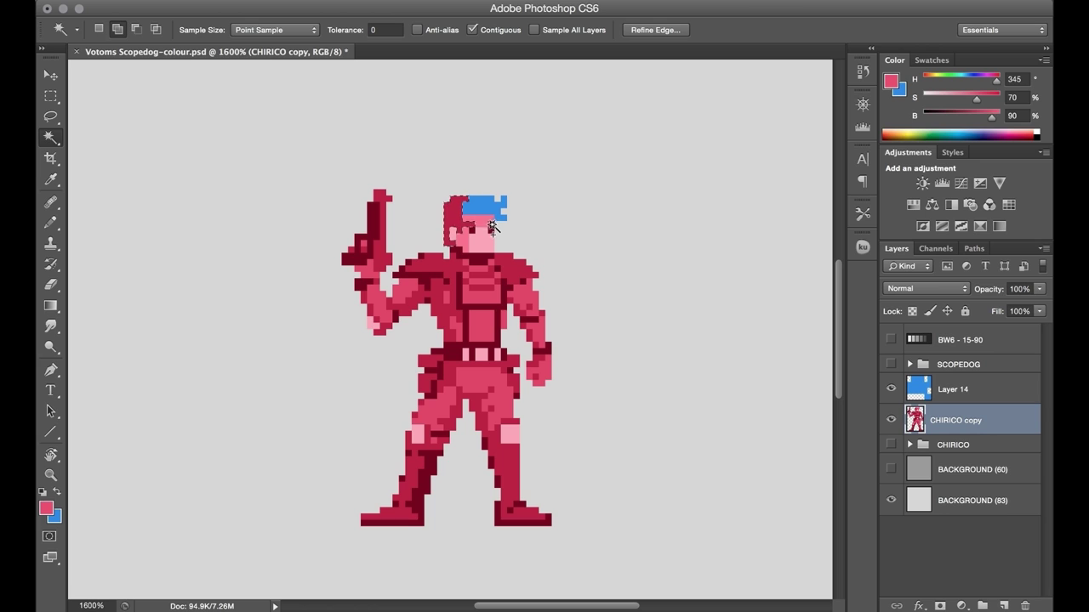
key(alt+bracketright)
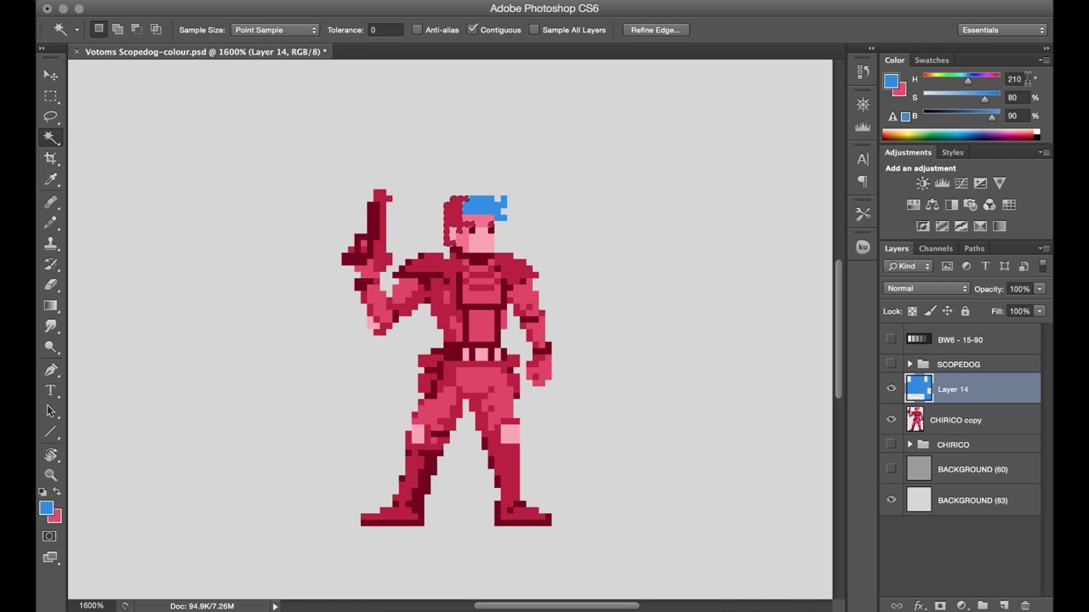
text(250)
key(Tab)
text(60)
key(Tab)
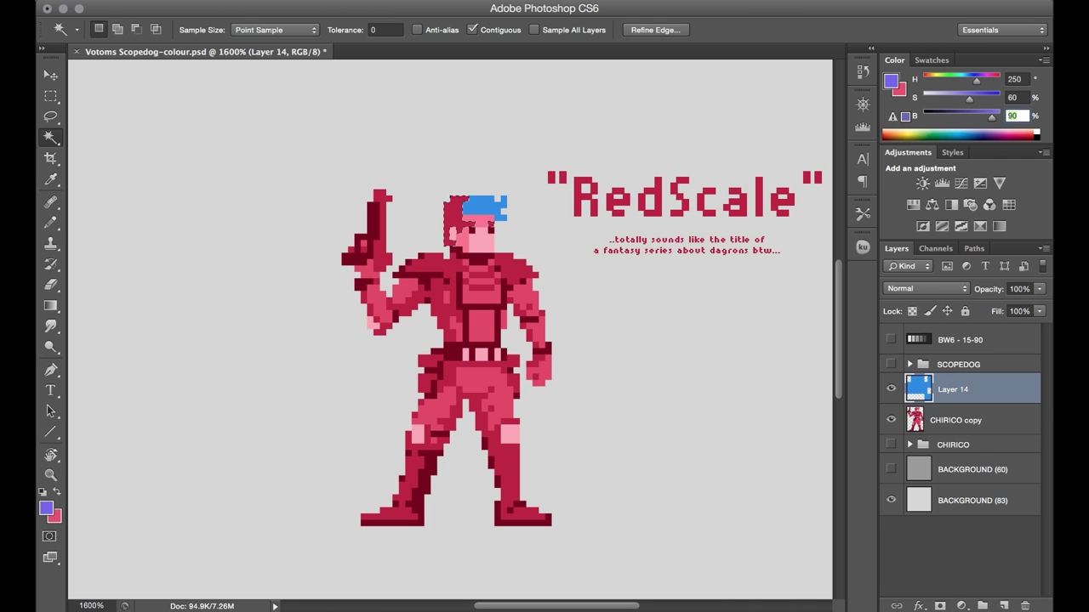
text(60)
click(1012, 97)
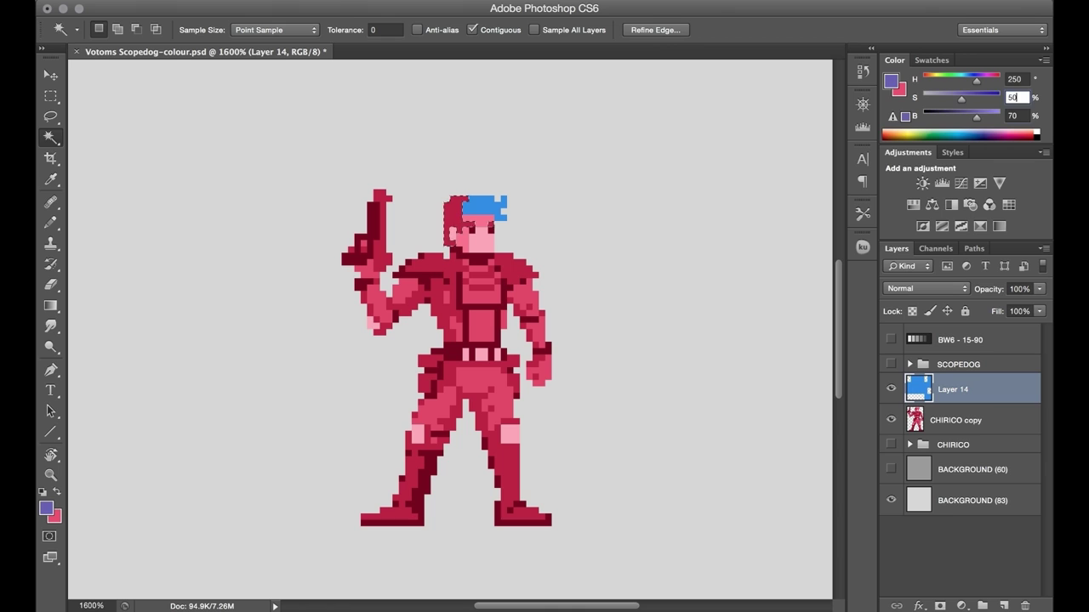
text(50)
key(Tab)
text(70)
drag(1027, 98, 995, 98)
text(55)
key(Return)
Fill the back hair with the purple on Layer 14, deselect it and set the layer's blend mode to Color
key(x)
key(super+BackSpace)
key(super+d)
key(m)
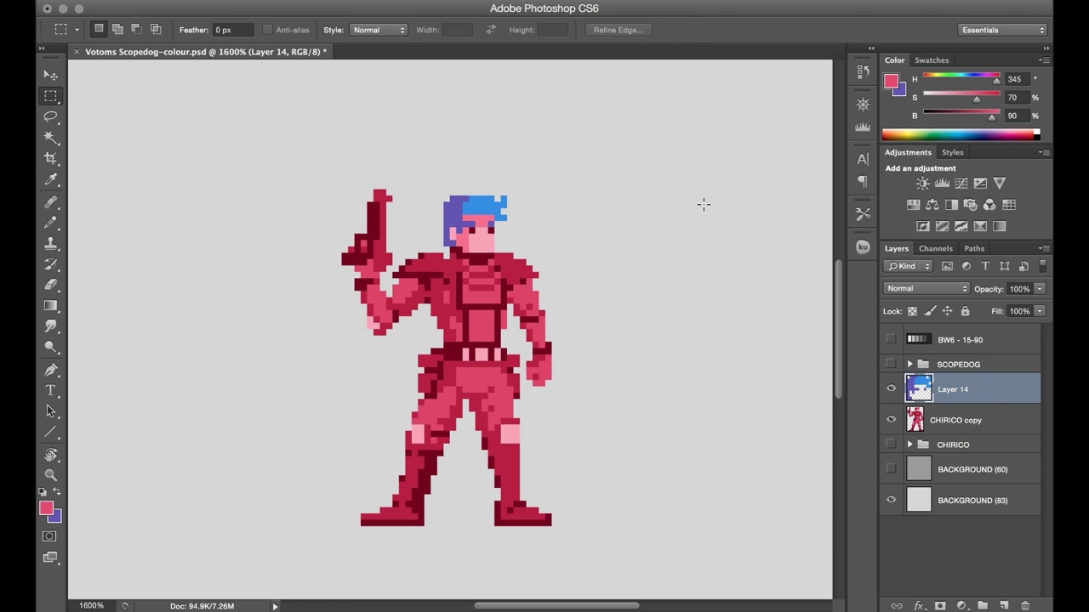
click(927, 290)
click(900, 556)
Select the face, forehead and ear areas on CHIRICO copy and add a new layer for the skin colour
click(936, 427)
key(w)
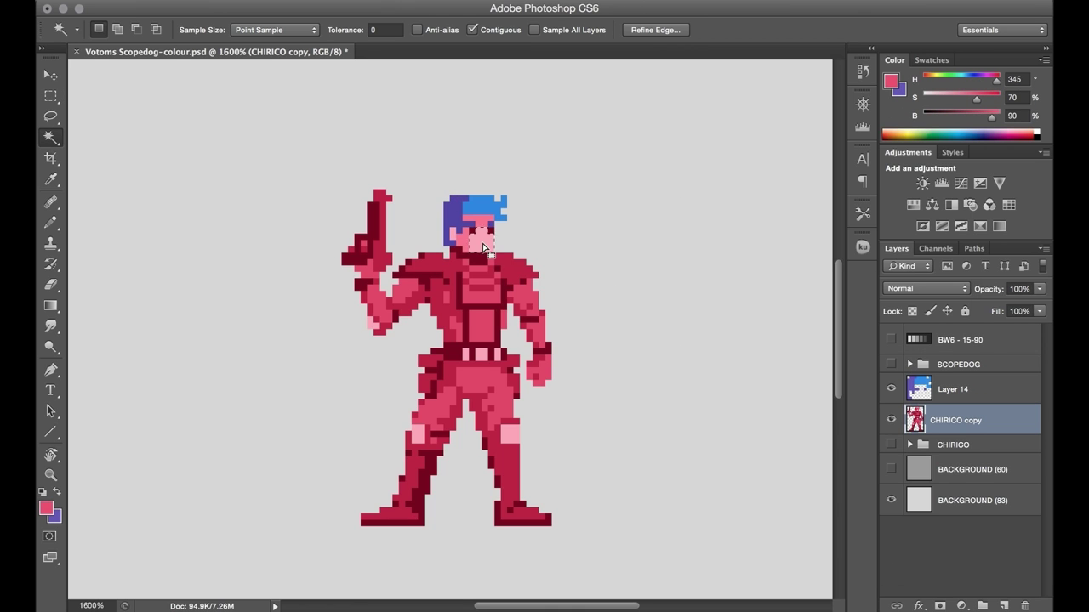
click(481, 243)
shift+click(470, 225)
shift+click(453, 235)
key(super+shift+n)
key(Return)
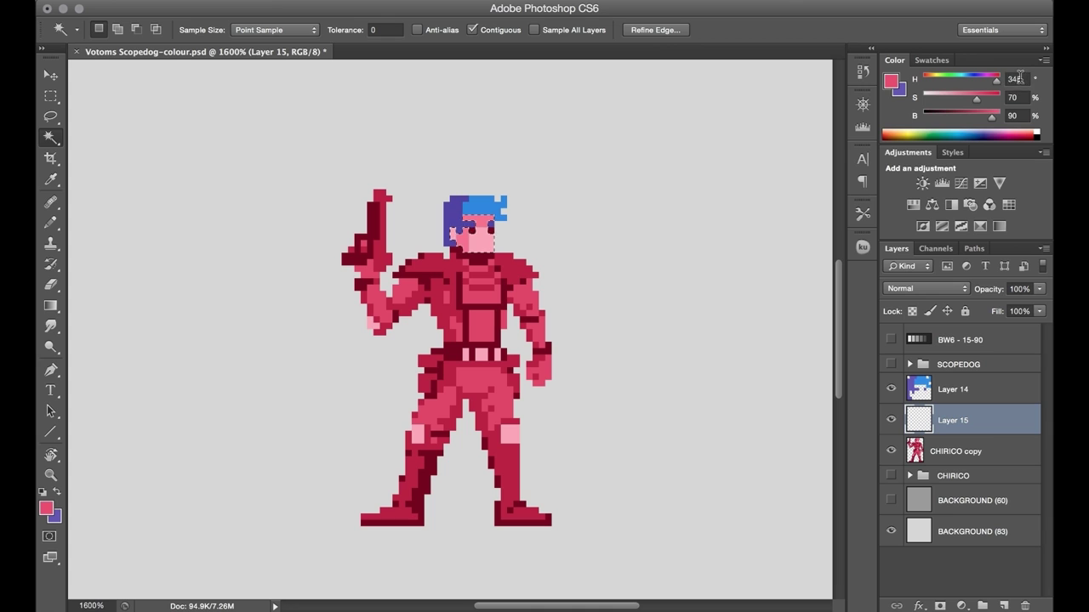
Fill the face selection with skin tone at hue 30, saturation 50, brightness 95, and set the layer to Color blend mode
double_click(1015, 78)
text(3050)
key(Tab)
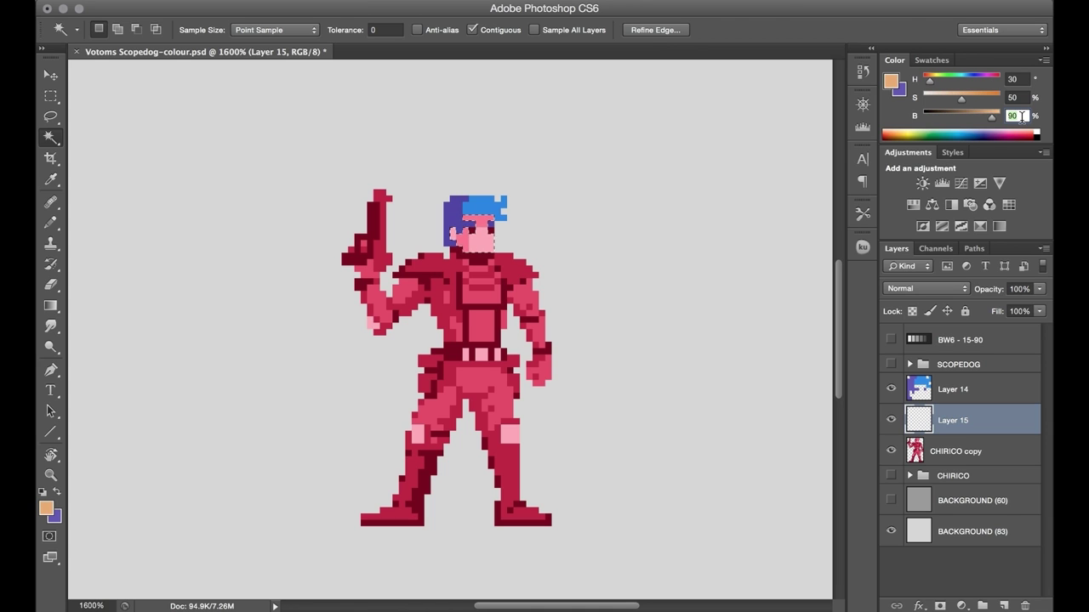
text(95)
key(Return)
key(x)
key(super+BackSpace)
key(m)
key(super+d)
click(940, 289)
click(919, 591)
Recolour the figure's darkest areas on Layer 14 copy with purple at hue 285, saturation 70 and brightness 35
key(w)
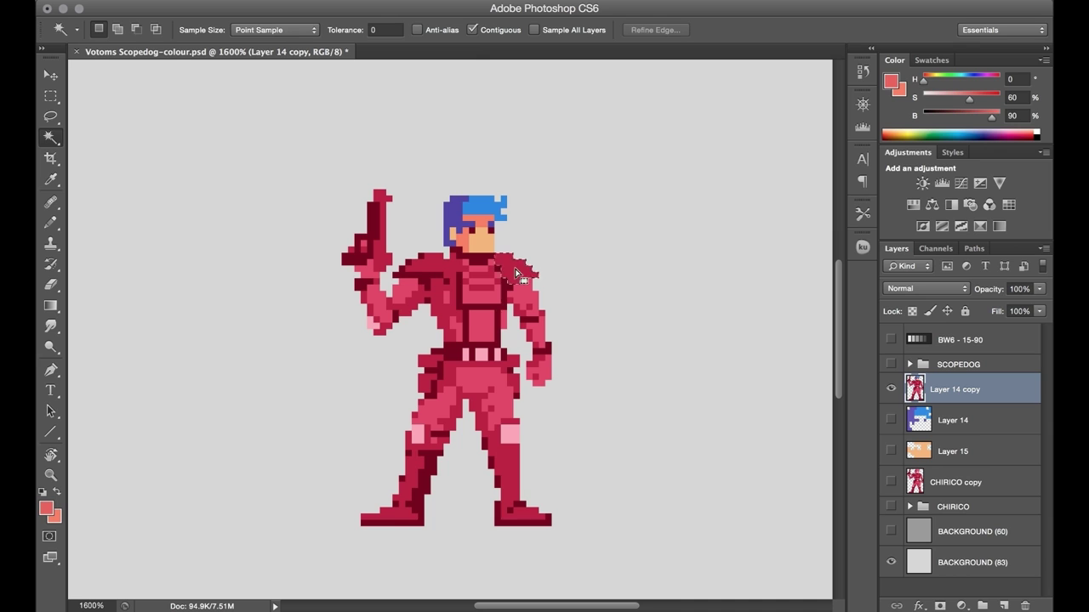
key(i)
double_click(1014, 79)
text(285)
key(Tab)
text(70)
key(Tab)
text(35)
key(Return)
key(x)
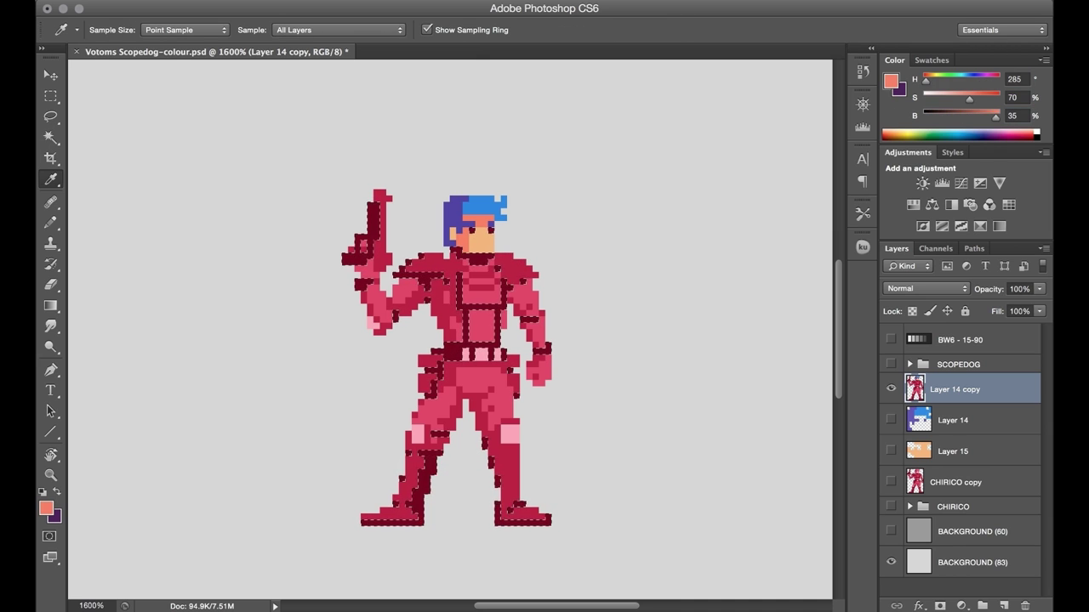
key(super+BackSpace)
Select the figure's mid-dark red areas and set the foreground colour to magenta with hue 315, saturation 70 and brightness 65
key(w)
click(511, 266)
key(i)
click(511, 265)
double_click(1014, 79)
text(305)
key(BackSpace)
key(BackSpace)
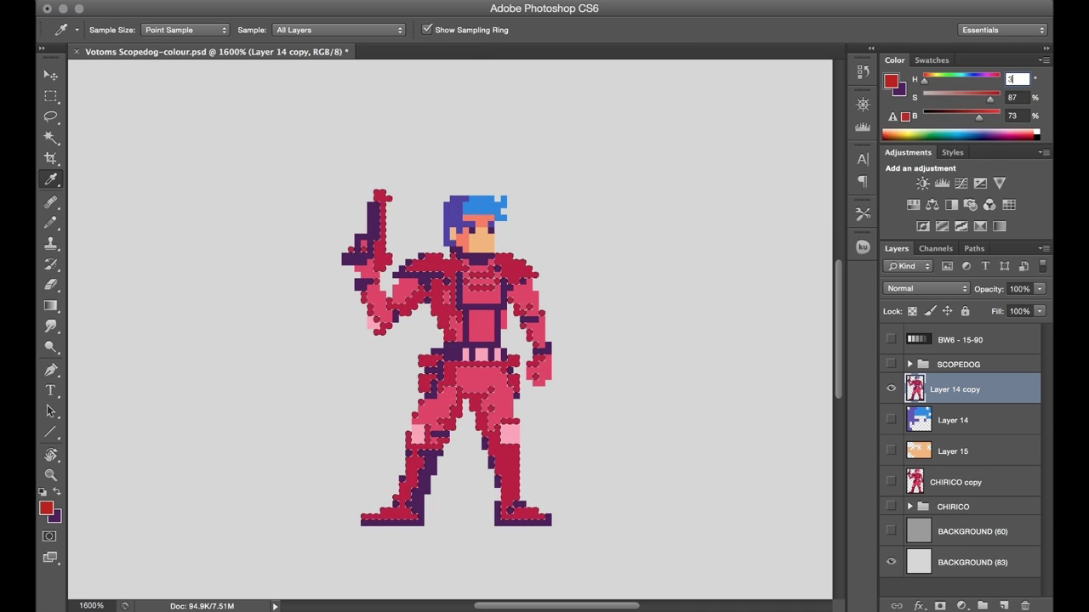
text(15)
key(Tab)
text(70)
key(Tab)
text(65)
key(Return)
Undo the direct magenta fill and apply the magenta on a new layer set to Color blend mode
key(x)
key(super+BackSpace)
key(super+z)
key(super+shift+n)
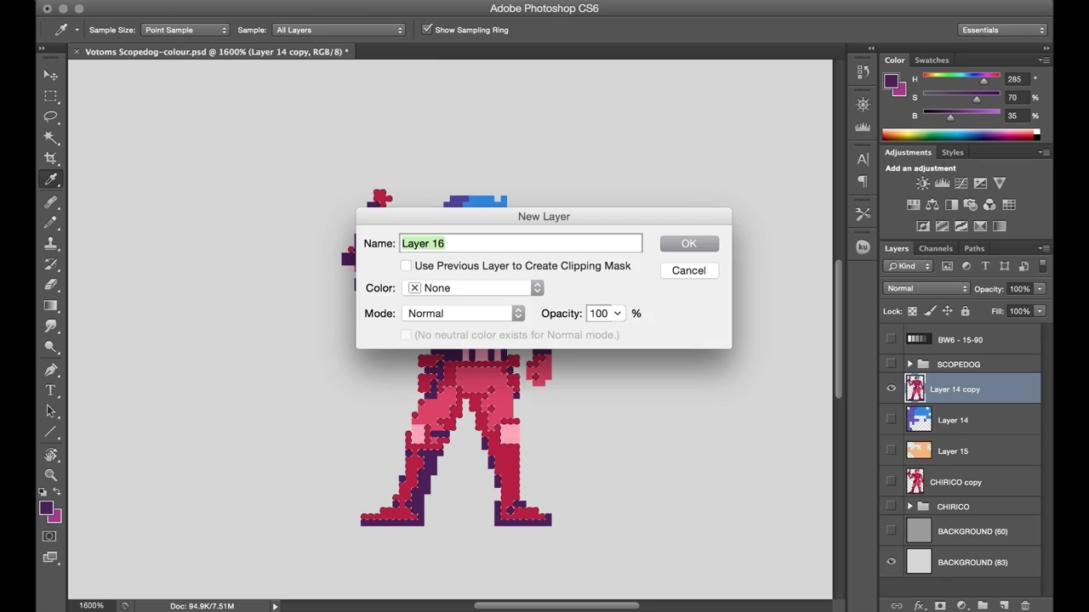
key(Return)
key(ctrl+d)
key(m)
click(927, 289)
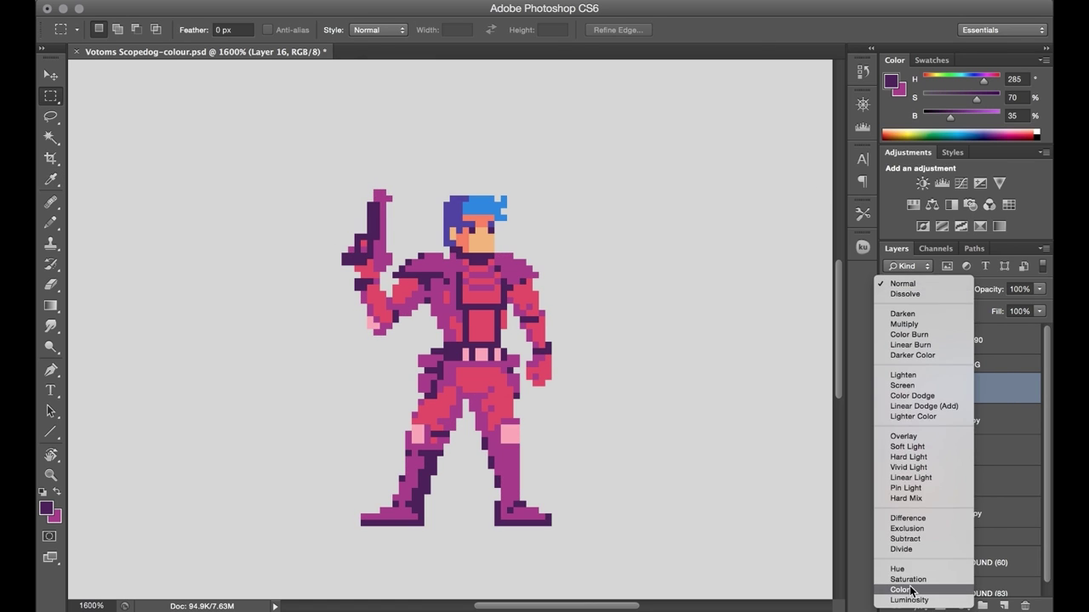
click(912, 590)
Select the darkest areas on Layer 14 copy and fill them with dark purple on a new layer in Color blend mode
click(924, 422)
key(w)
click(465, 326)
key(i)
click(484, 344)
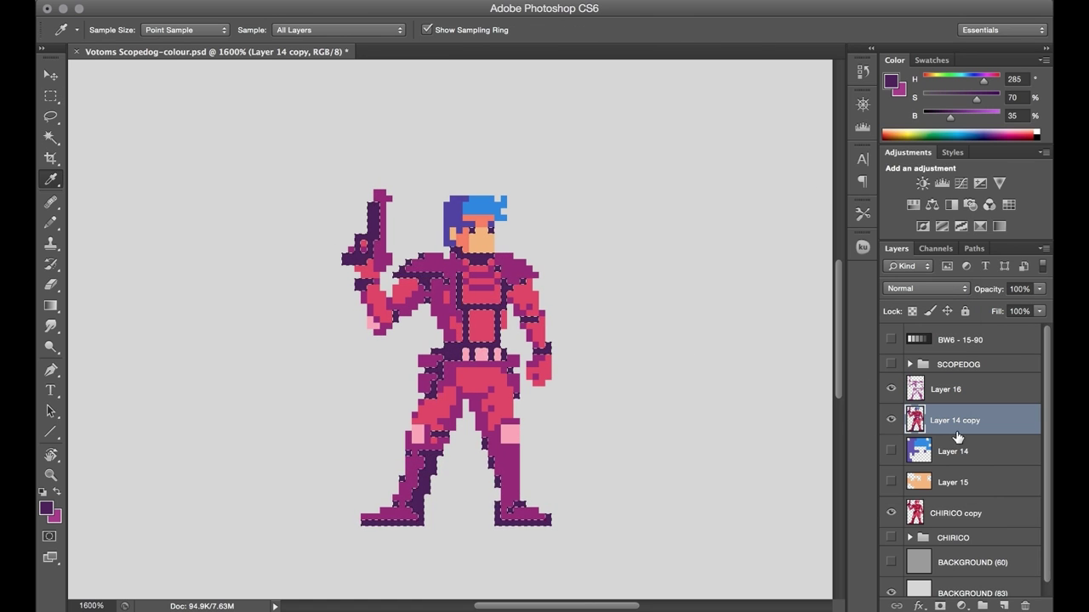
key(super+z)
key(super+shift+n)
key(Return)
key(alt+BackSpace)
key(super+d)
click(927, 289)
click(902, 593)
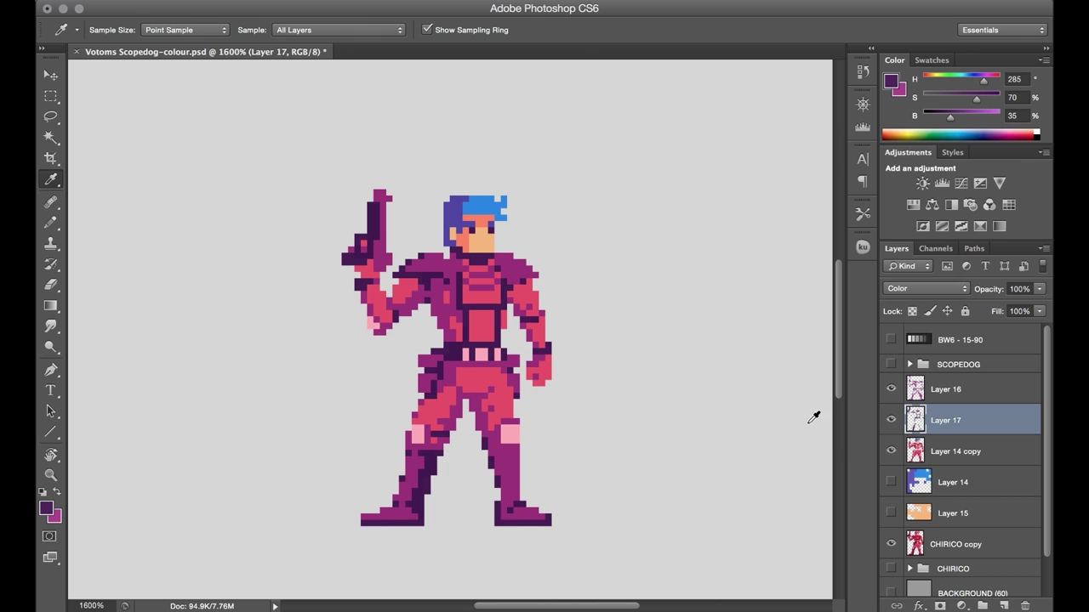
Group all the colouring layers with CHIRICO copy and name the group CHIRICO - COLOUR
scroll(814, 418, left, 1)
click(964, 394)
shift+click(955, 551)
key(ctrl+g)
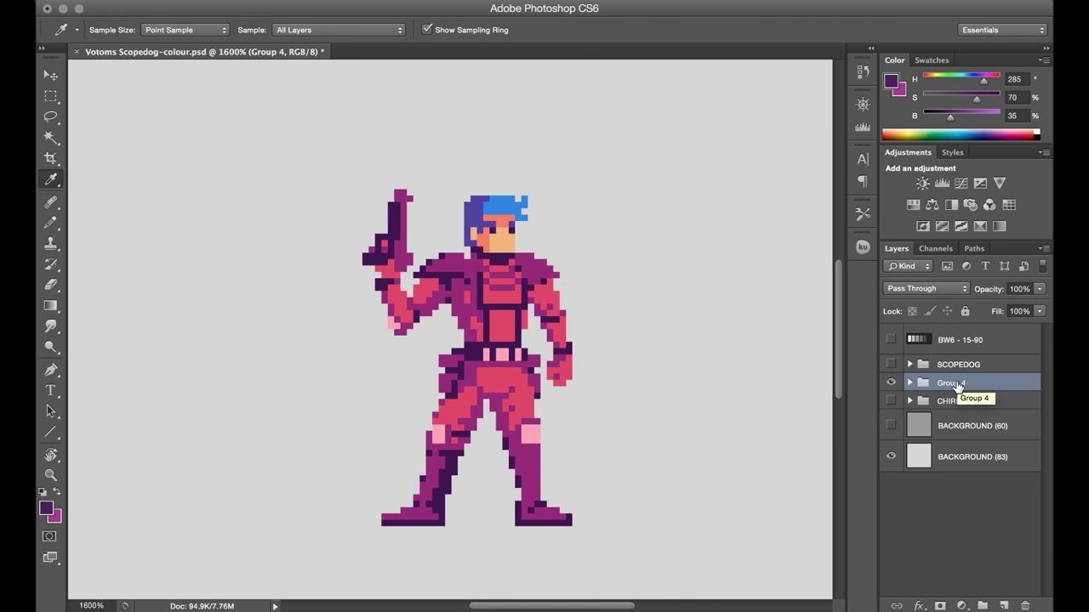
double_click(948, 383)
text(CHIRICO - COLOUR)
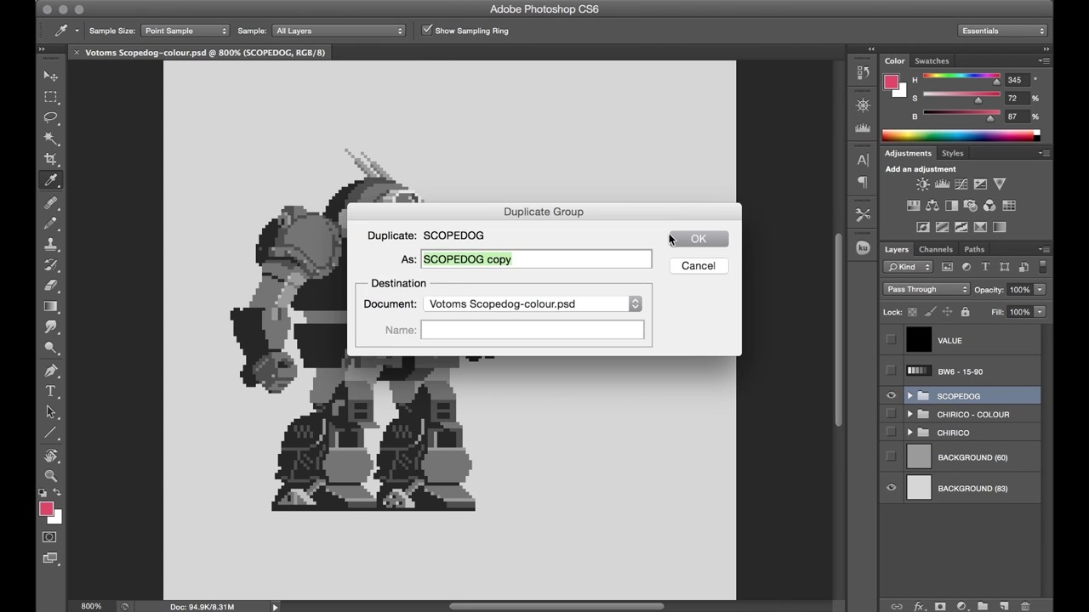
Duplicate the SCOPEDOG group as a merged layer and select the small round lens on the mech's visor
key(Return)
key(w)
key(ctrl+d)
click(418, 222)
shift+click(418, 225)
Fill the selected small lens with the current red on a new layer in Color blend mode, and reselect SCOPEDOG copy
key(ctrl+shift+n)
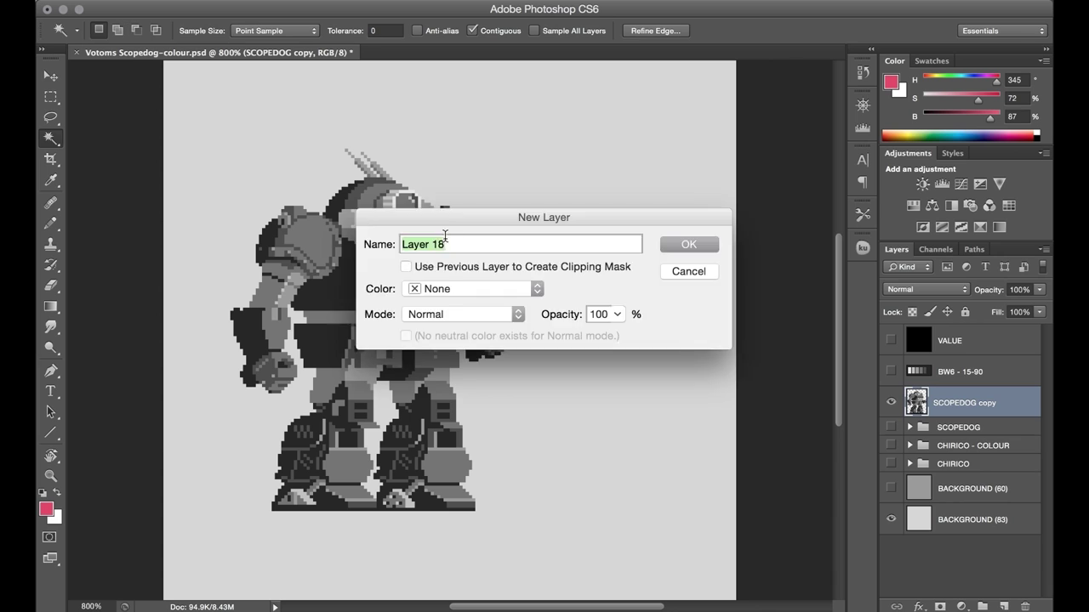
key(Return)
key(alt+BackSpace)
key(ctrl+d)
key(x)
key(m)
click(944, 290)
click(912, 591)
click(949, 435)
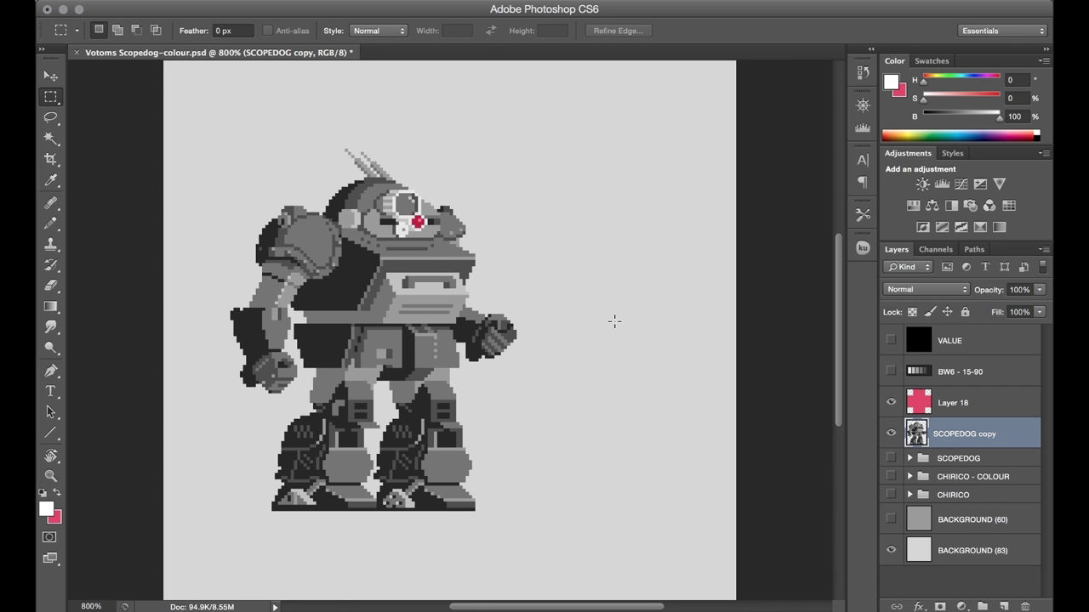
Select the large round lens on the mech's visor and add a new layer for its colour
key(w)
key(ctrl+plus)
click(383, 143)
shift+click(396, 137)
key(ctrl+shift+n)
key(Return)
Set the foreground colour to a bright green with hue 110 and saturation 100
key(i)
click(399, 168)
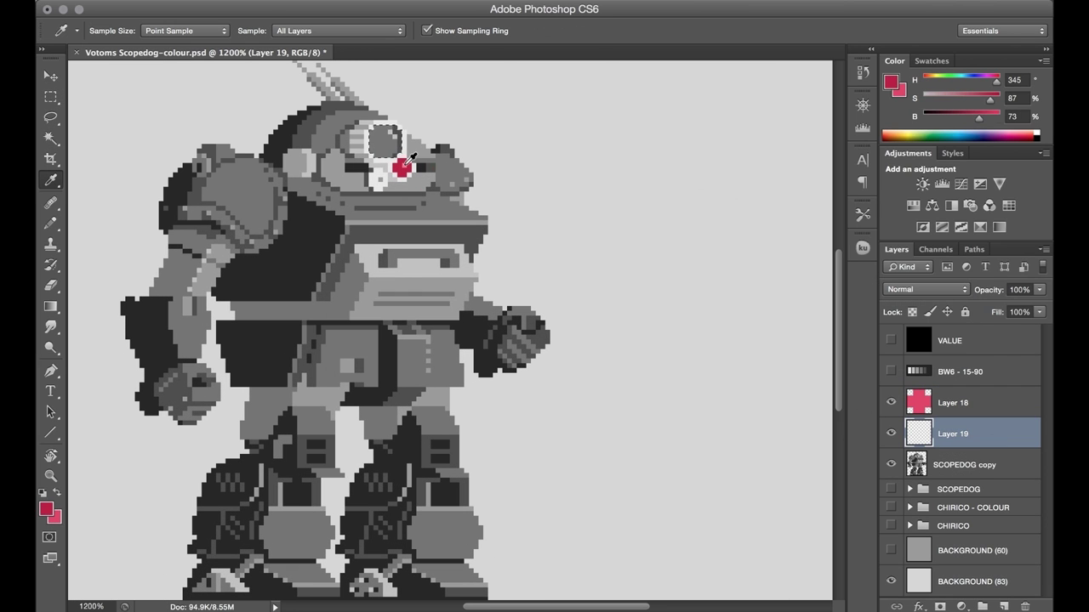
click(404, 166)
click(47, 509)
click(794, 269)
drag(719, 225, 782, 166)
click(941, 120)
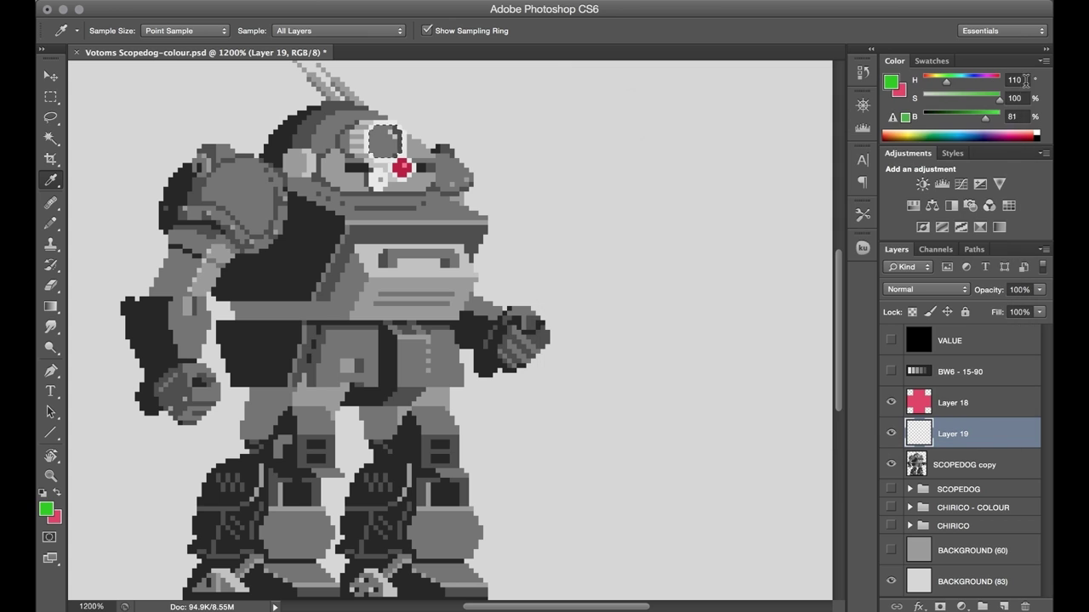
Fill the large lens with the green, set its layer to Color blend mode, and reselect SCOPEDOG copy
key(alt+BackSpace)
key(x)
key(m)
click(734, 121)
click(923, 291)
click(912, 592)
click(955, 470)
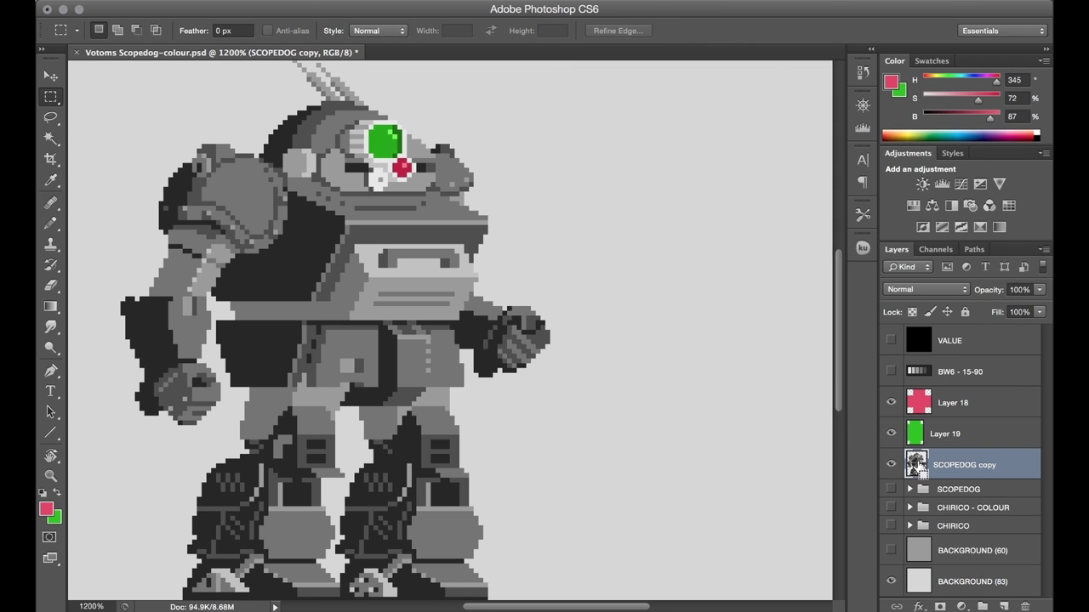
Load the whole mech as a selection, mix a green with hue 150, saturation 70 and brightness 50, and add a new layer
super+click(918, 466)
key(i)
click(400, 137)
double_click(1016, 80)
text(150)
key(Tab)
text(65	50)
key(Return)
key(super+shift+n)
key(Return)
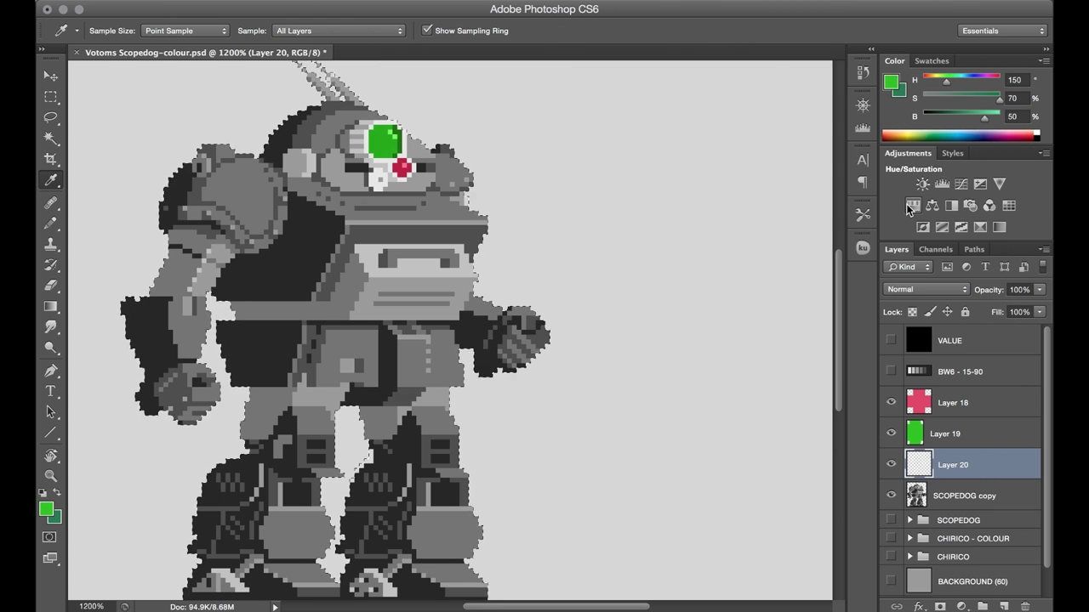
Fill the whole mech selection with the dark green, deselect, and set the layer to Color blend mode
key(alt+BackSpace)
key(x)
key(m)
key(super+d)
click(931, 291)
click(912, 593)
key(super+minus)
Adjust the hue of the mech's overall green layer and the large lens's green layer with Hue/Saturation
key(super+u)
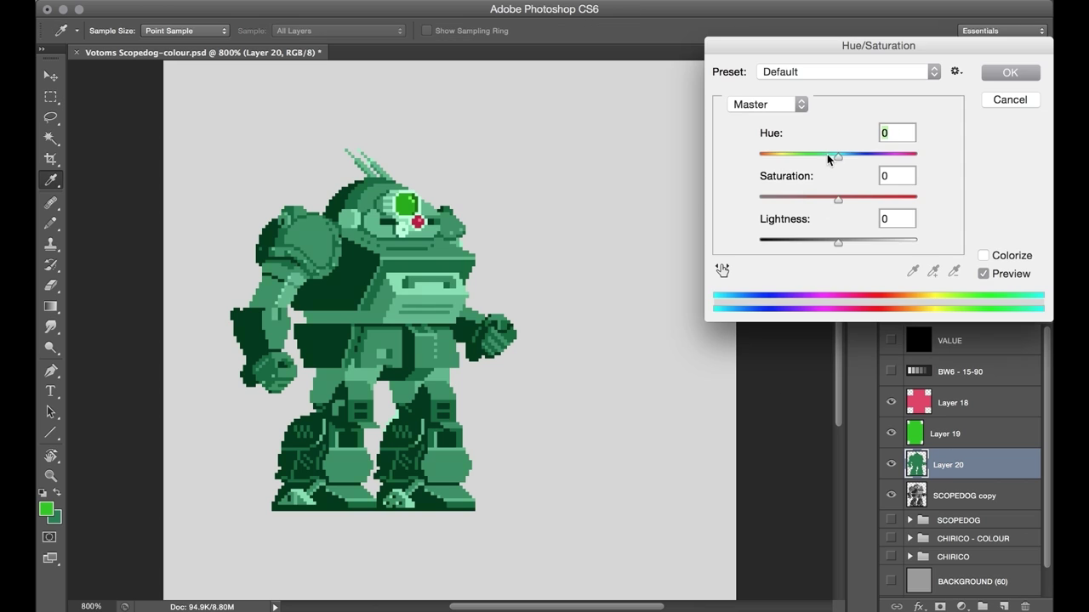
mouse_move(838, 155)
mouse_down()
mouse_move(818, 154)
mouse_move(846, 154)
mouse_up()
key(Return)
click(944, 436)
key(super+u)
key(Return)
Lower the saturation of the mech's overall green layer to about -35 with Hue/Saturation
key(alt+bracketleft)
key(ctrl+u)
drag(838, 199, 808, 201)
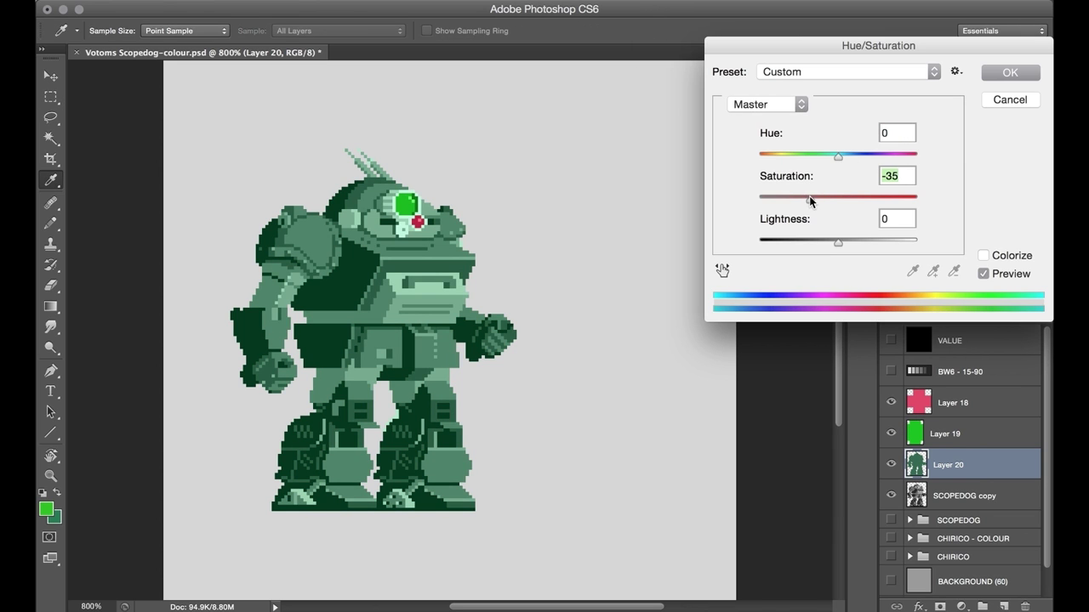
drag(834, 157, 838, 156)
key(Return)
Copy the lighter grey areas of SCOPEDOG copy to a new layer above Layer 20 and load them as a selection
key(alt+bracketleft)
key(w)
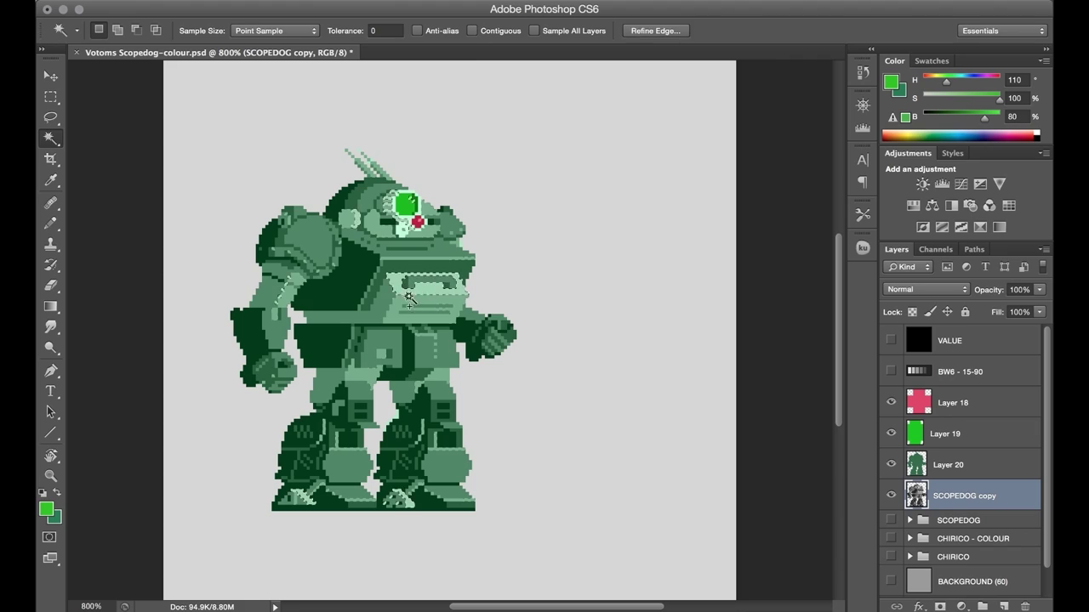
click(389, 303)
key(super+j)
key(super+bracketright)
super+click(915, 466)
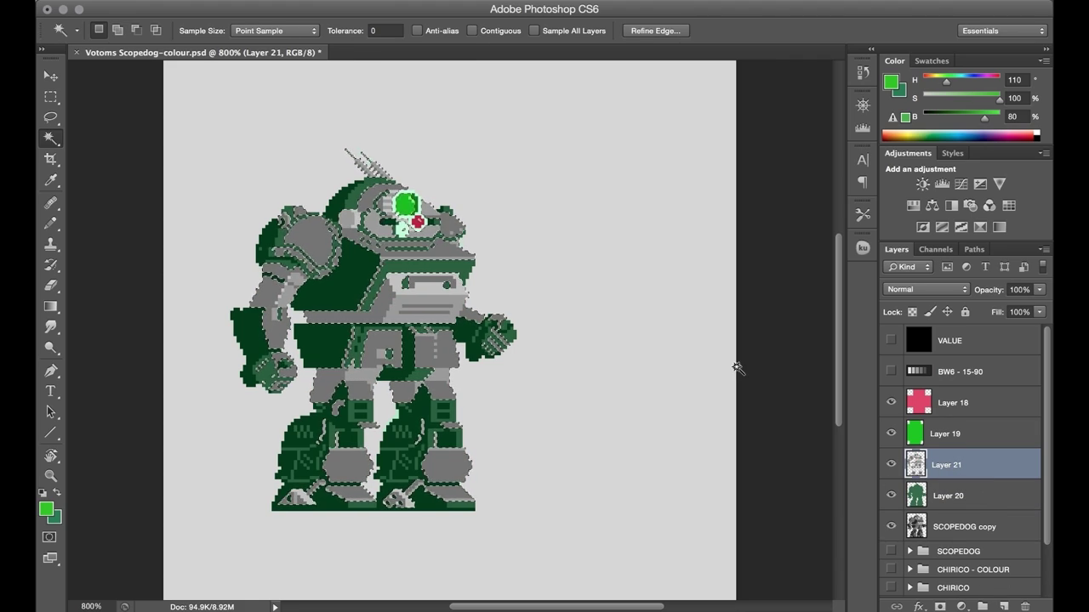
Set the foreground colour to a muted teal with hue 175, saturation 40 and brightness 50
key(i)
click(501, 327)
drag(1023, 80, 995, 81)
text(175)
key(Tab)
text(40)
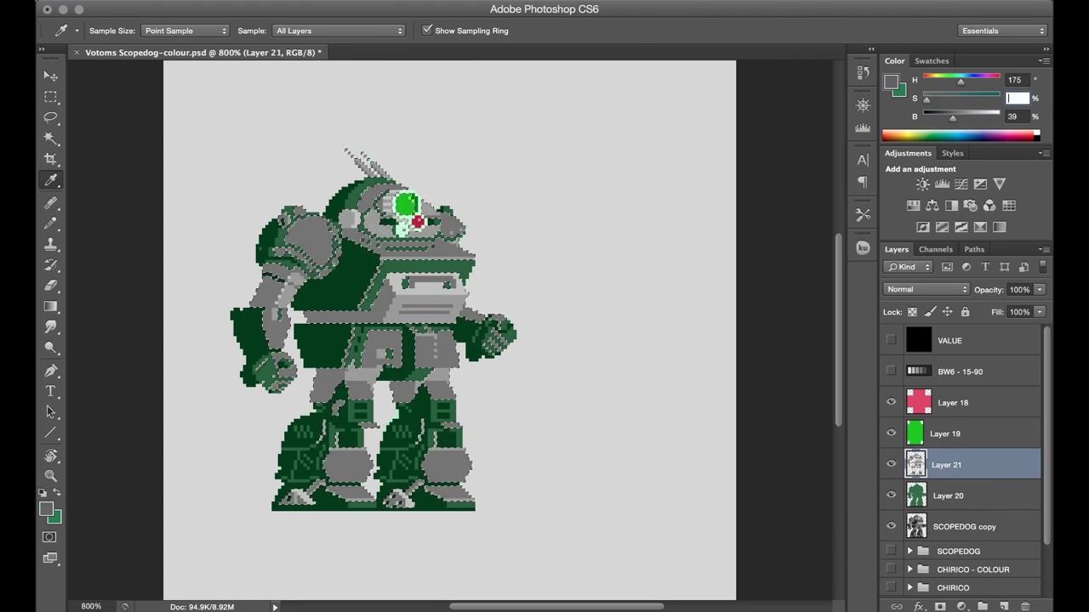
key(Tab)
text(50)
key(Return)
Fill the selected areas with the teal on a new Color-mode layer and merge it with the grey copy on Layer 21
key(super+shift+alt+n)
key(alt+BackSpace)
click(926, 289)
click(923, 587)
shift+click(941, 496)
key(super+e)
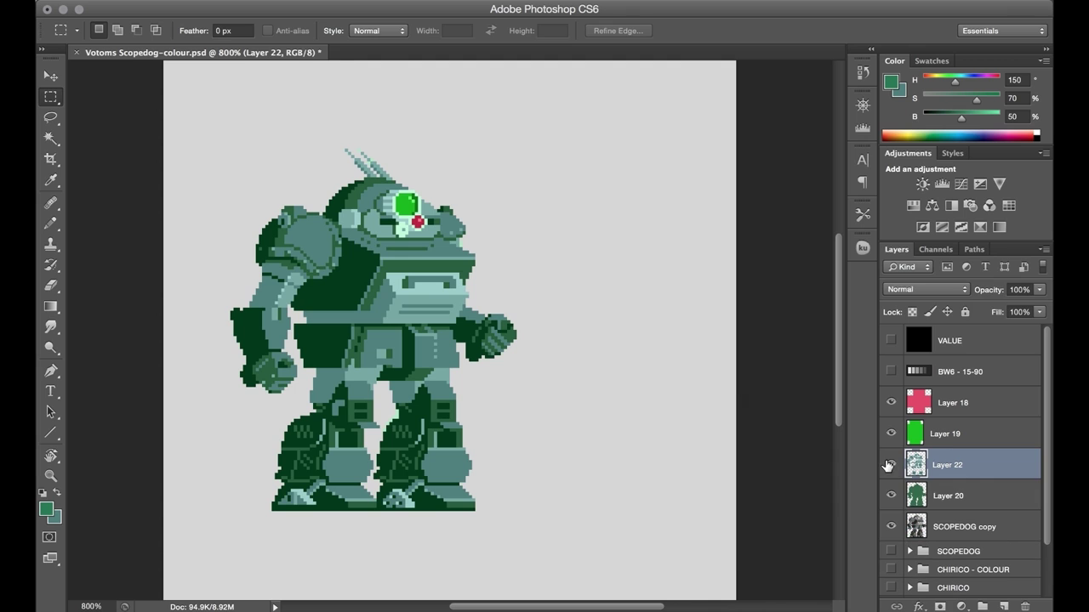
Select the mid-tone areas on Layer 22 and set the foreground colour to hue 145, saturation 50 and brightness 50
key(w)
click(447, 253)
key(i)
click(447, 253)
drag(1023, 80, 991, 83)
text(145)
key(Tab)
text(50)
key(Tab)
text(50)
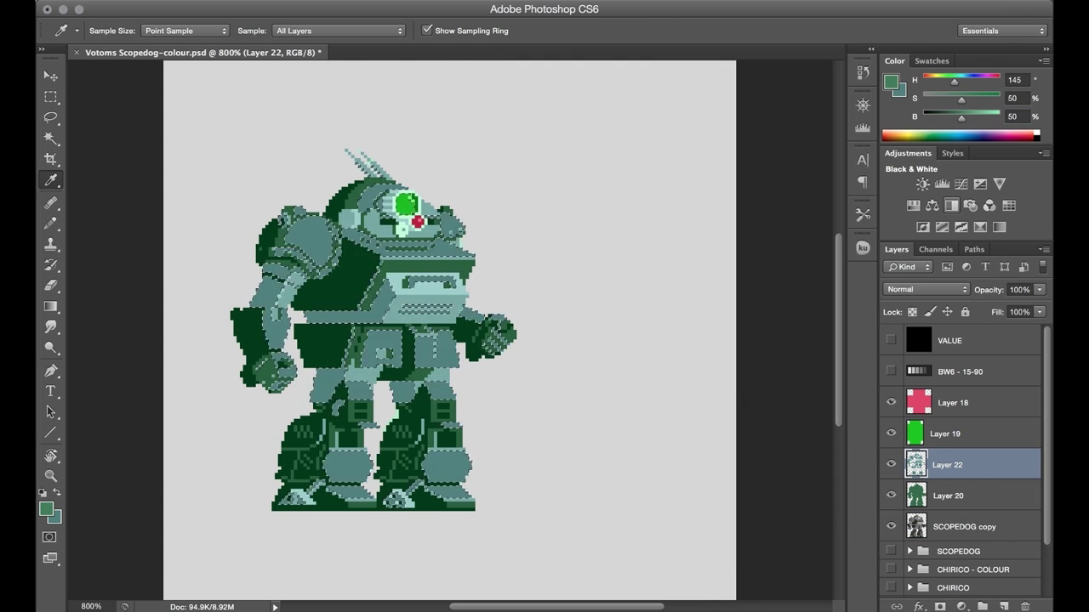
Set the recolouring layer to Color blend mode and group all the mech's colour layers as SCOPEDOG - COLOUR
click(926, 289)
click(923, 587)
click(945, 557)
shift+click(949, 413)
key(super+g)
text(SCOPEDOG - COLOUR)
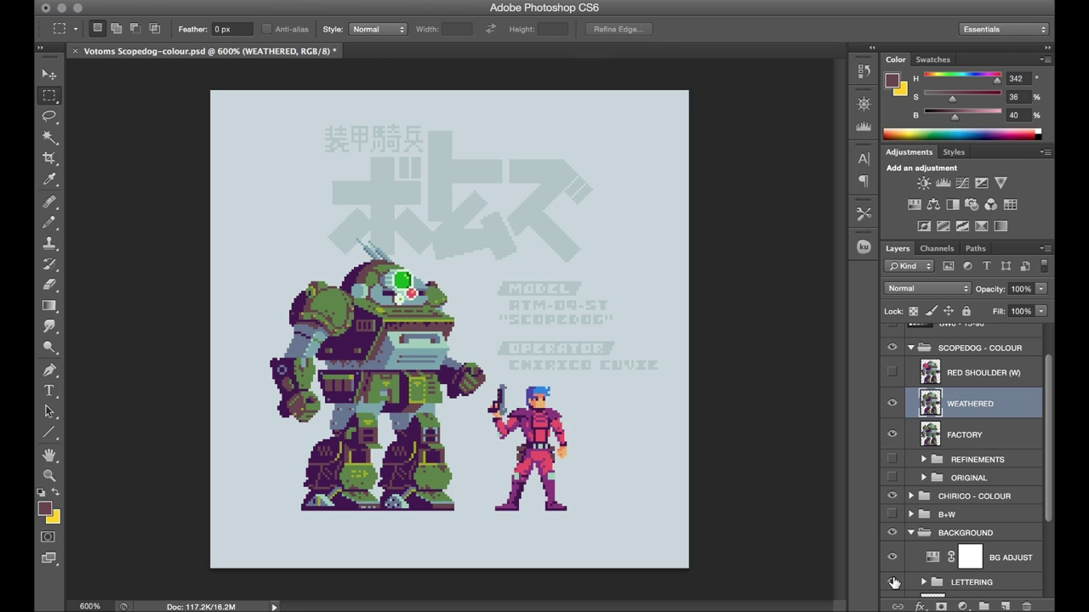
Hide the LETTERING and CHIRICO - COLOUR groups and move the WEATHERED mech beside the FACTORY mech, to its right
click(892, 582)
click(892, 497)
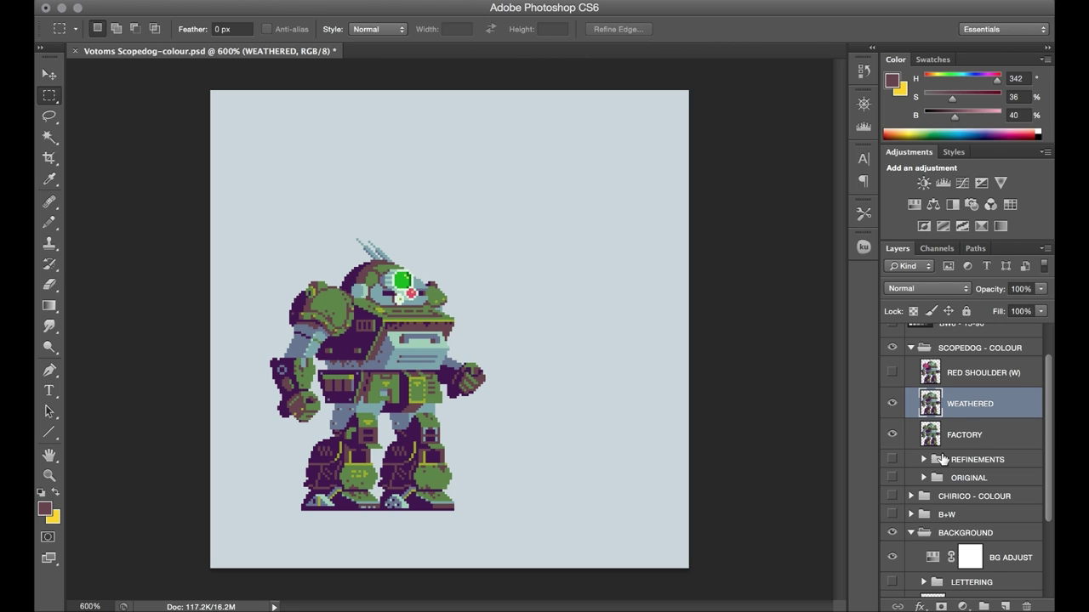
key(v)
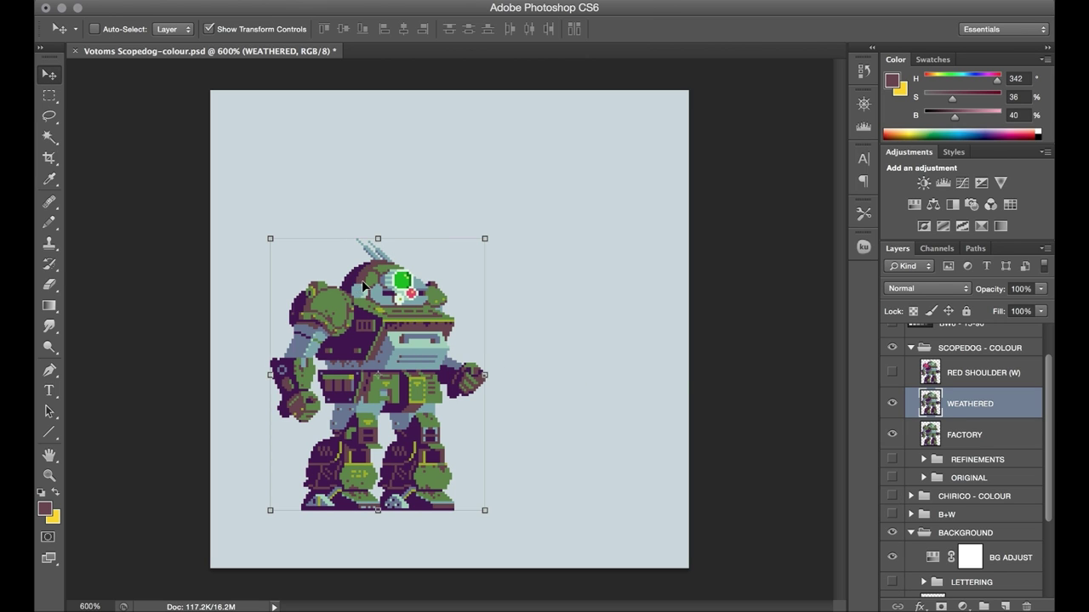
drag(362, 285, 566, 285)
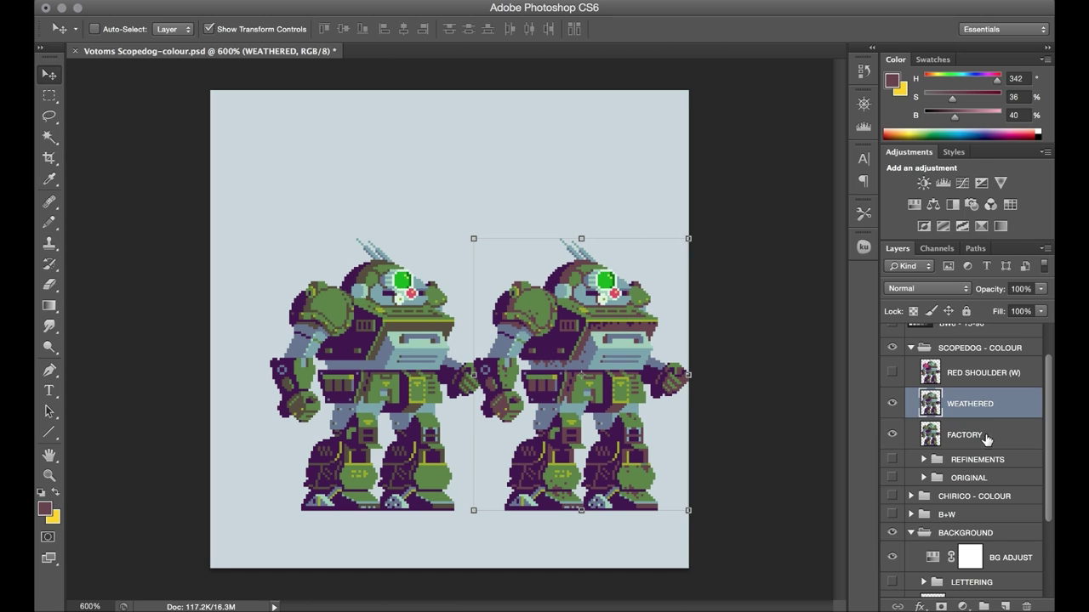
Select the FACTORY layer and sample the upper chest-edge colours on both mechs to compare the two versions
click(964, 435)
key(m)
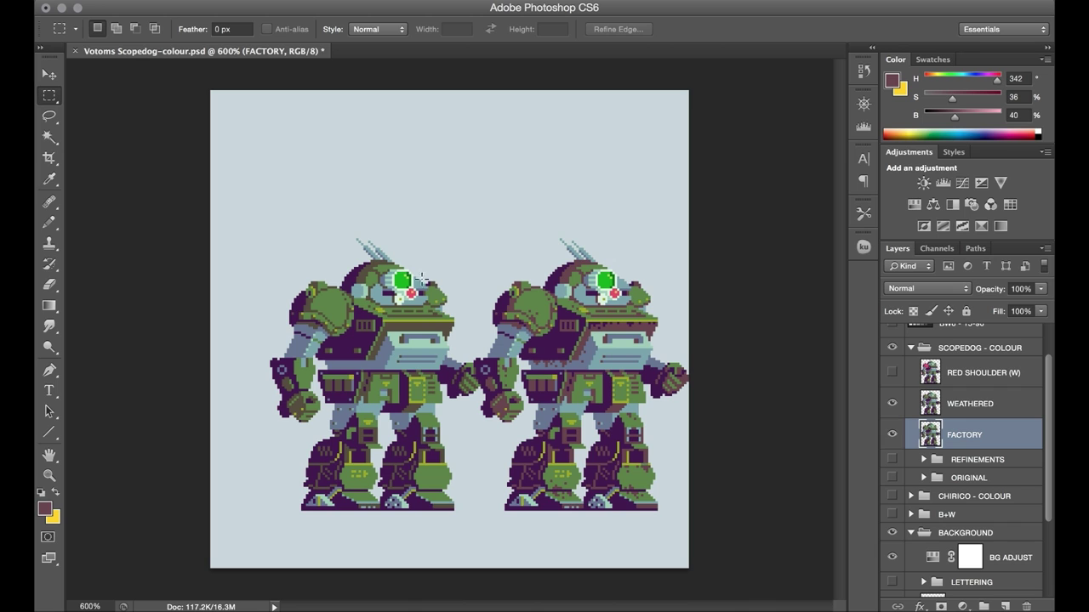
key(i)
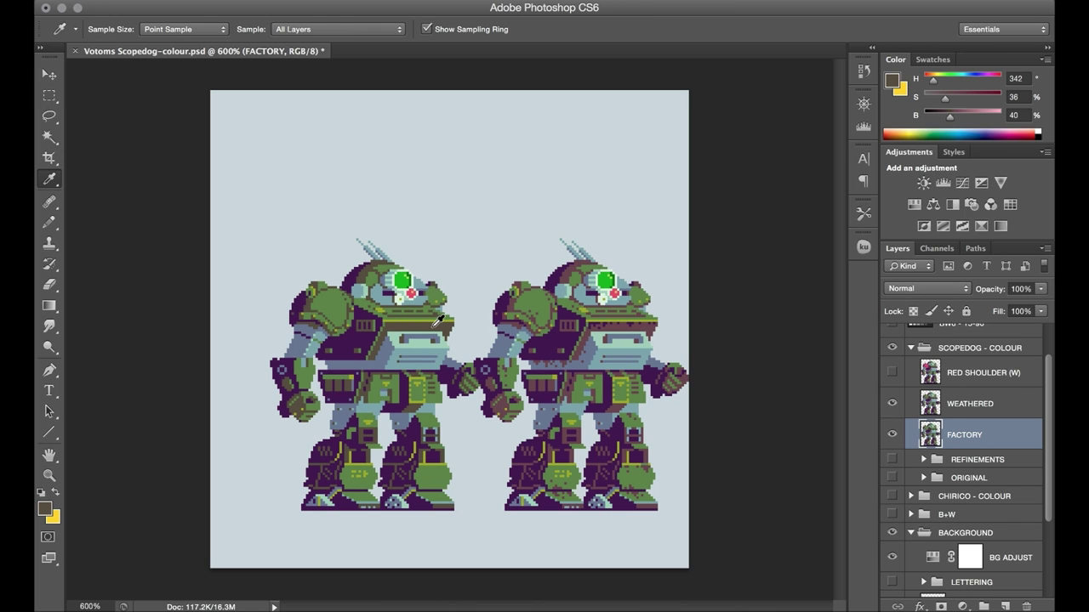
click(437, 319)
drag(627, 320, 633, 318)
key(m)
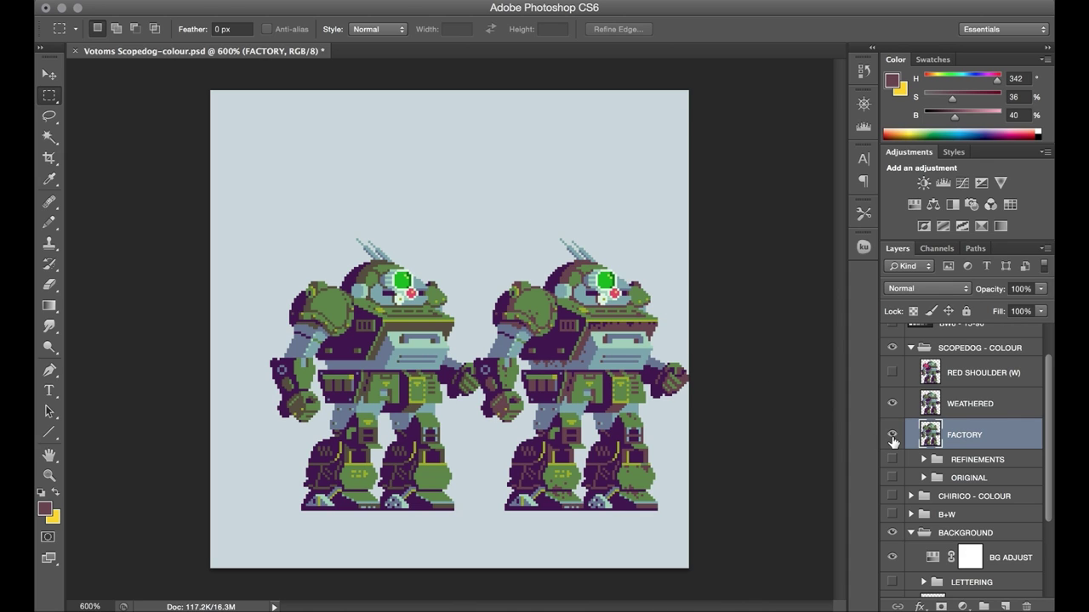
Hide the WEATHERED layer and show the RED SHOULDER (W) layer and the CHIRICO - COLOUR and LETTERING groups
click(891, 436)
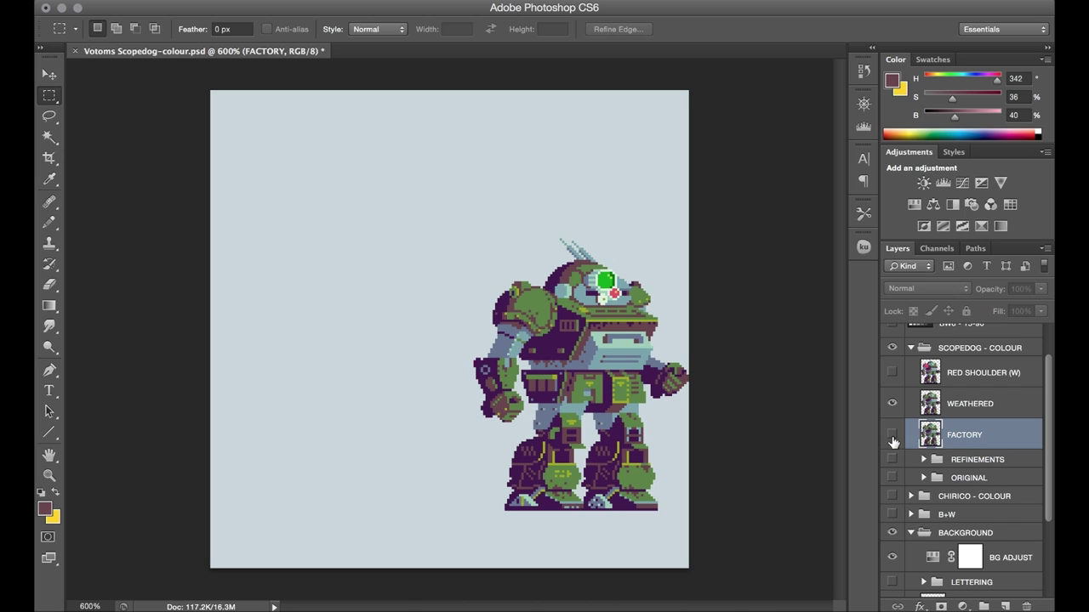
click(892, 437)
click(892, 404)
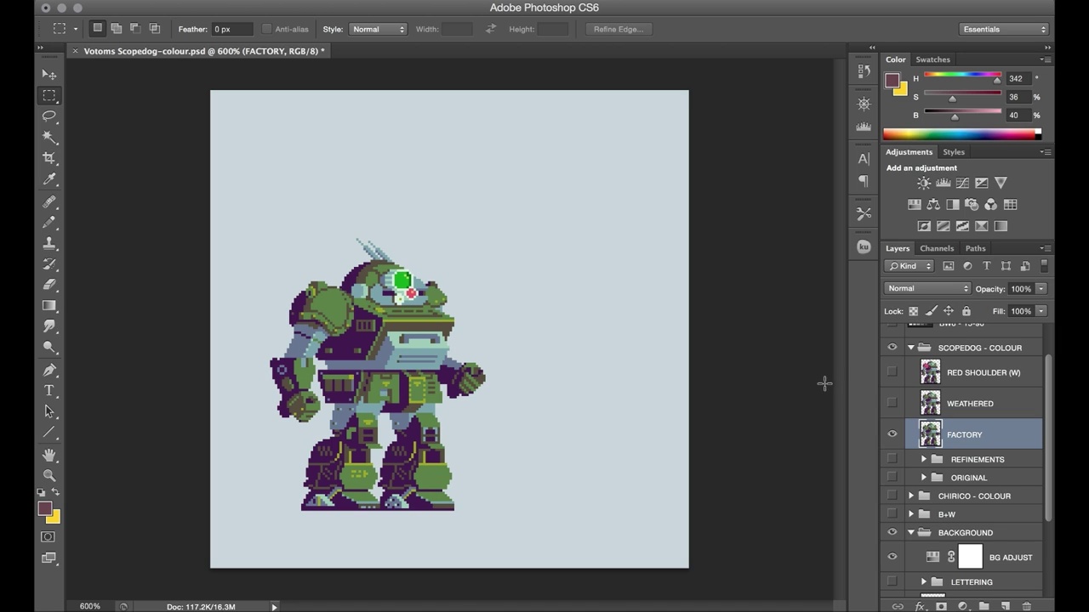
click(892, 373)
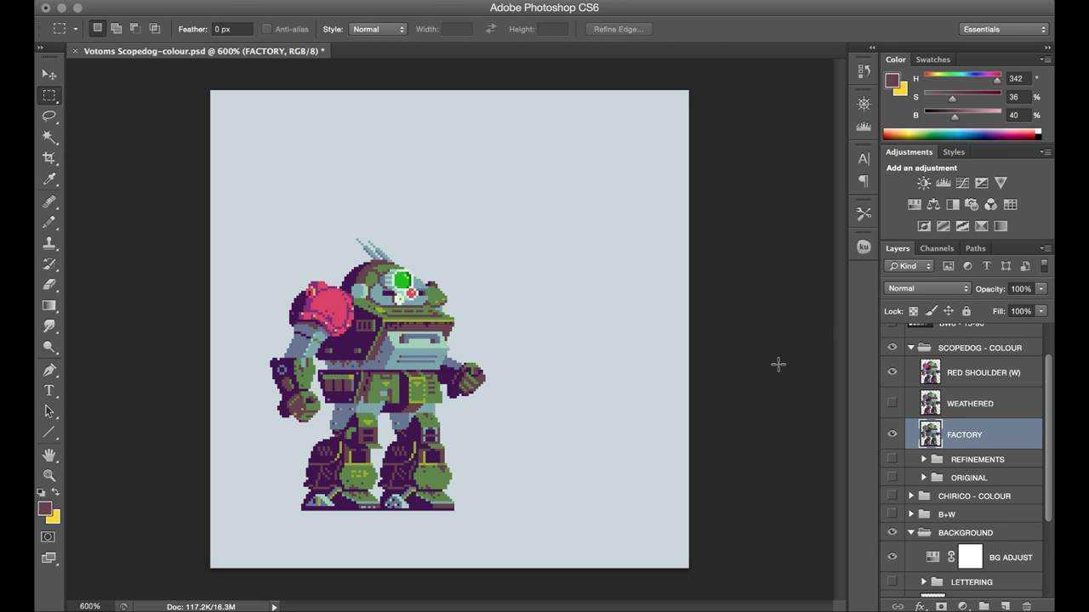
click(892, 496)
click(891, 582)
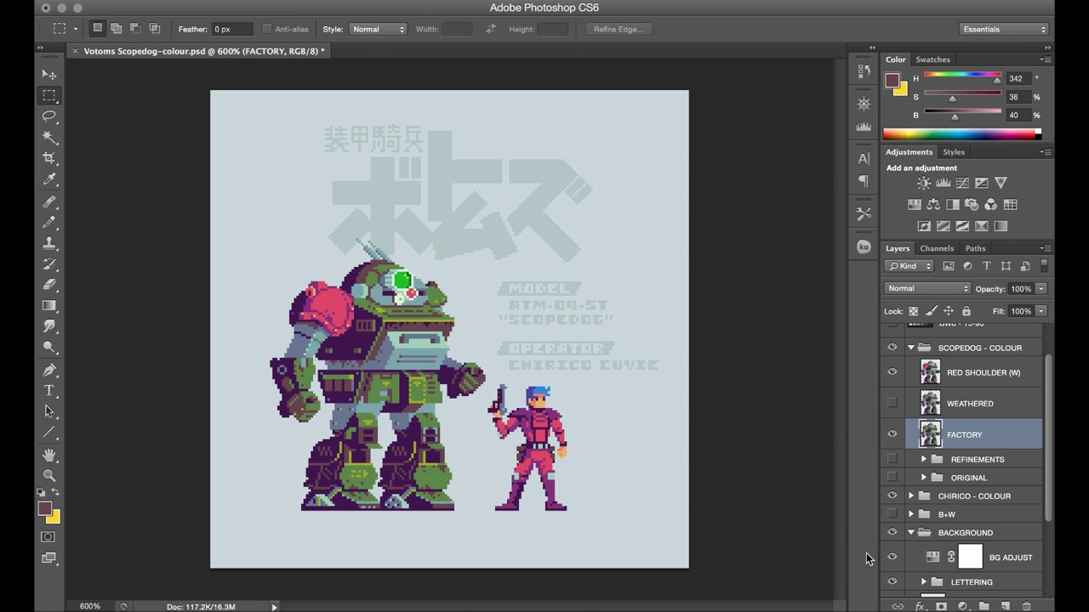
In the CHIRICO - COLOUR group, show the GLOVES layer and hide the NO HELMET 2 layer
click(911, 496)
scroll(912, 534, down, 1)
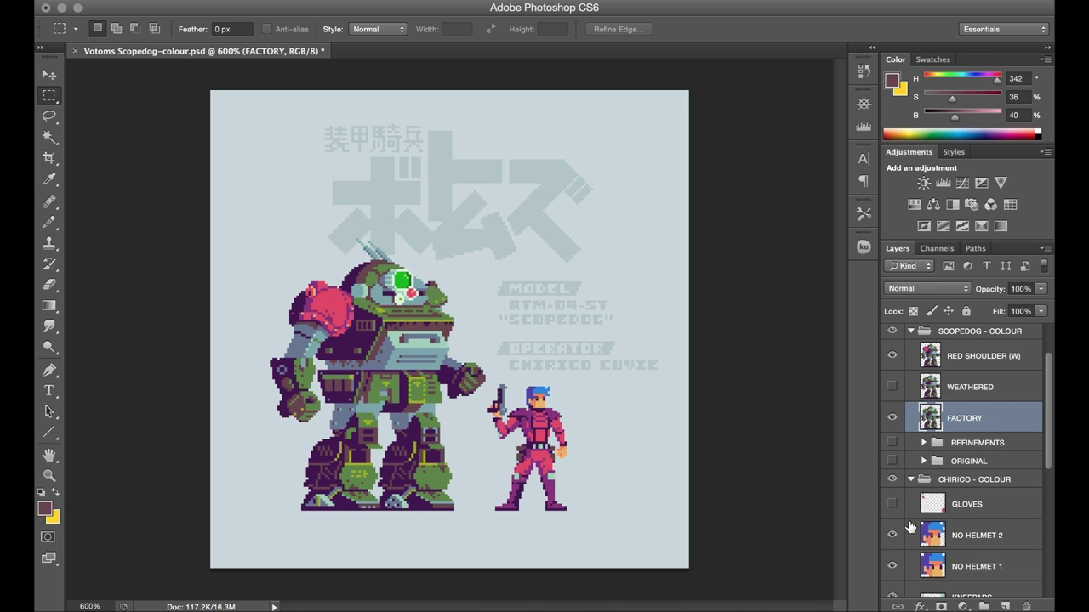
click(892, 503)
click(893, 535)
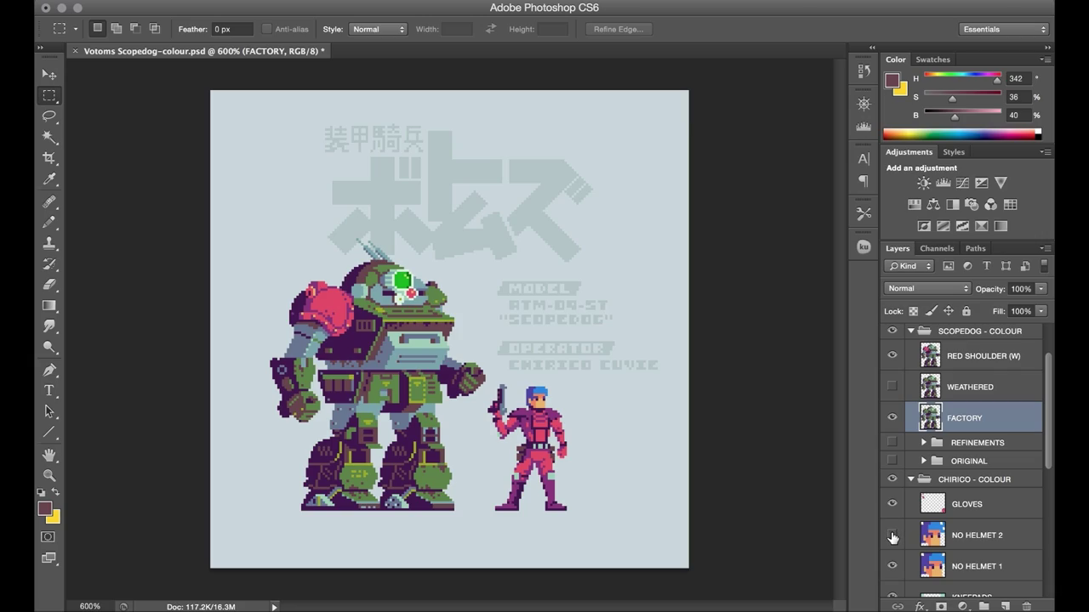